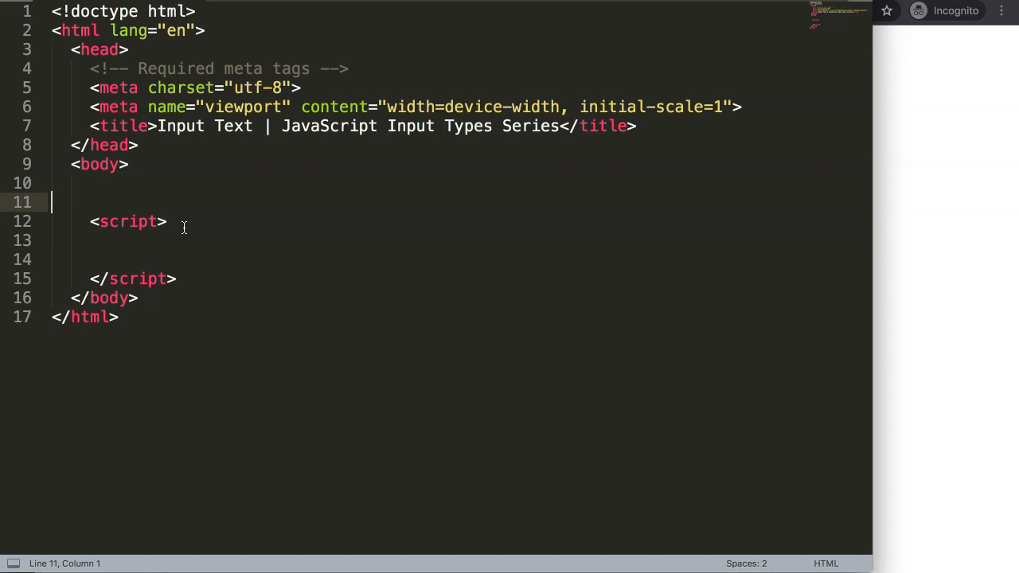
- Add an <input type="text"> element on line 11 of the page body, above the script block
click(234, 184)
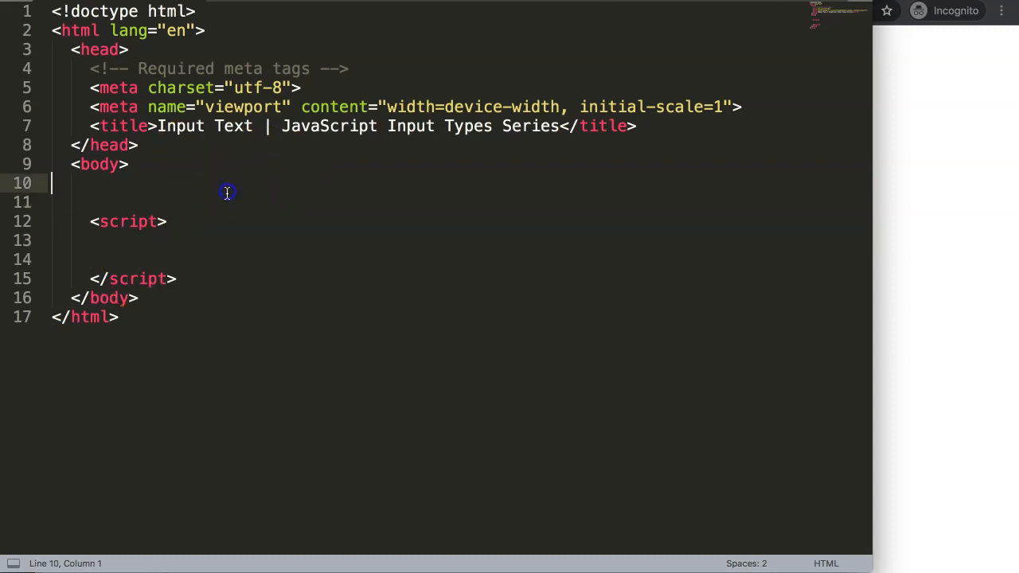
click(202, 198)
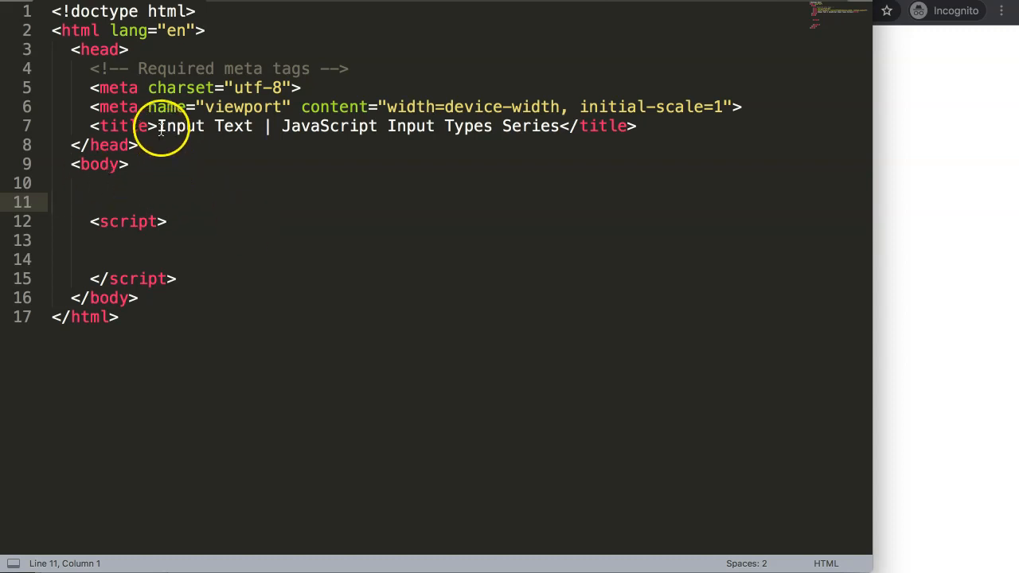
click(926, 159)
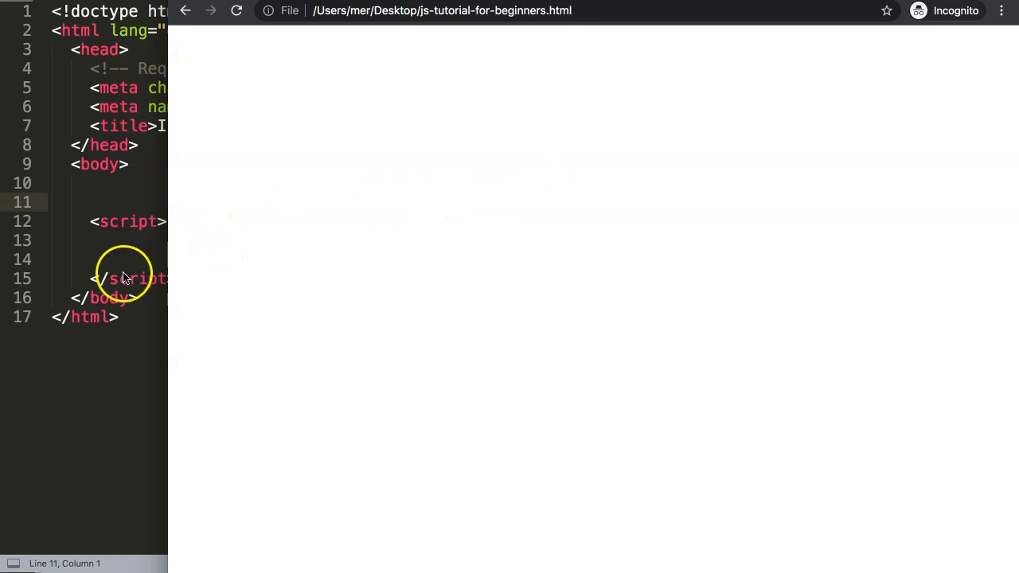
click(95, 203)
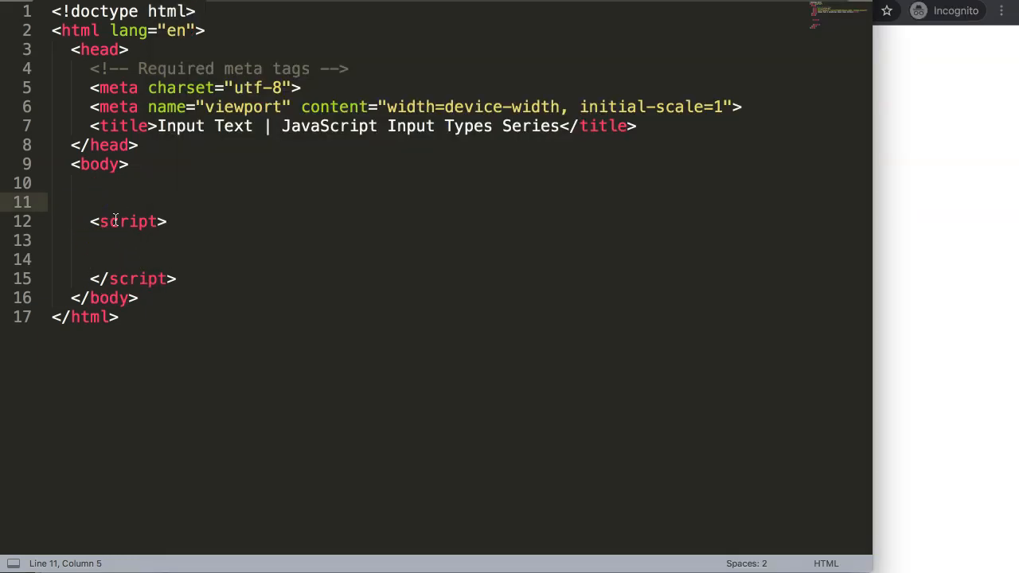
text(<input)
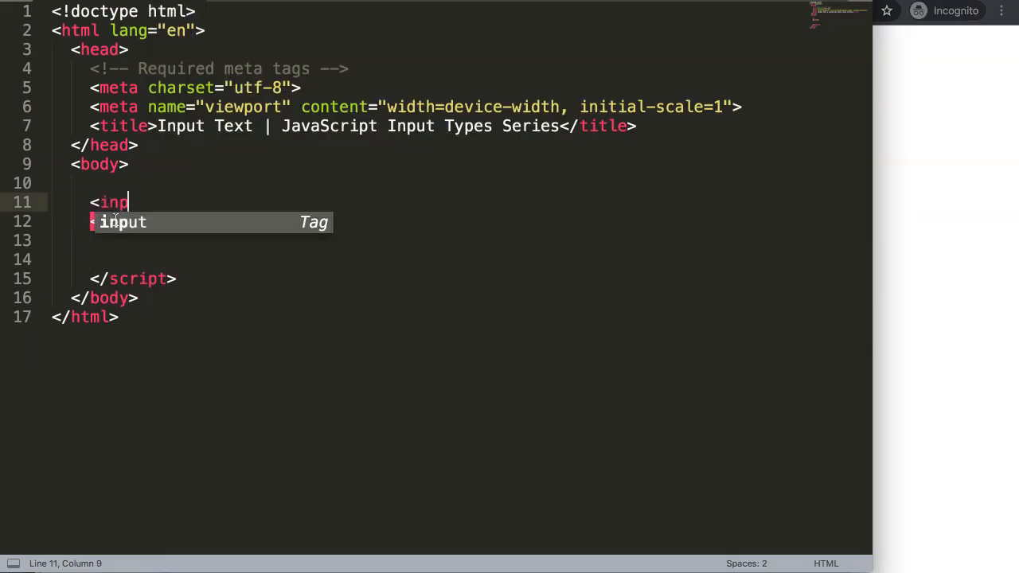
text( t)
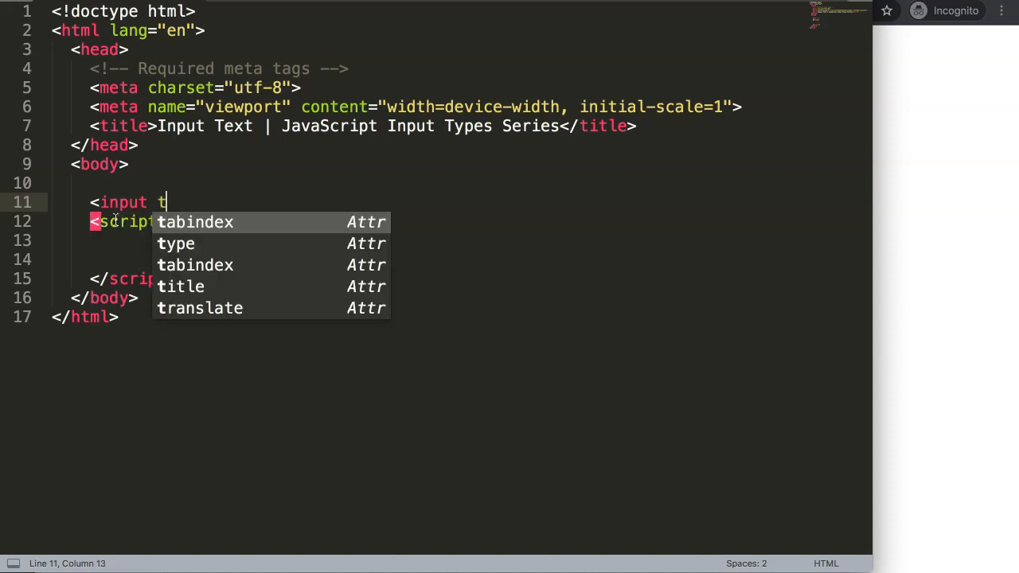
text(ype="t)
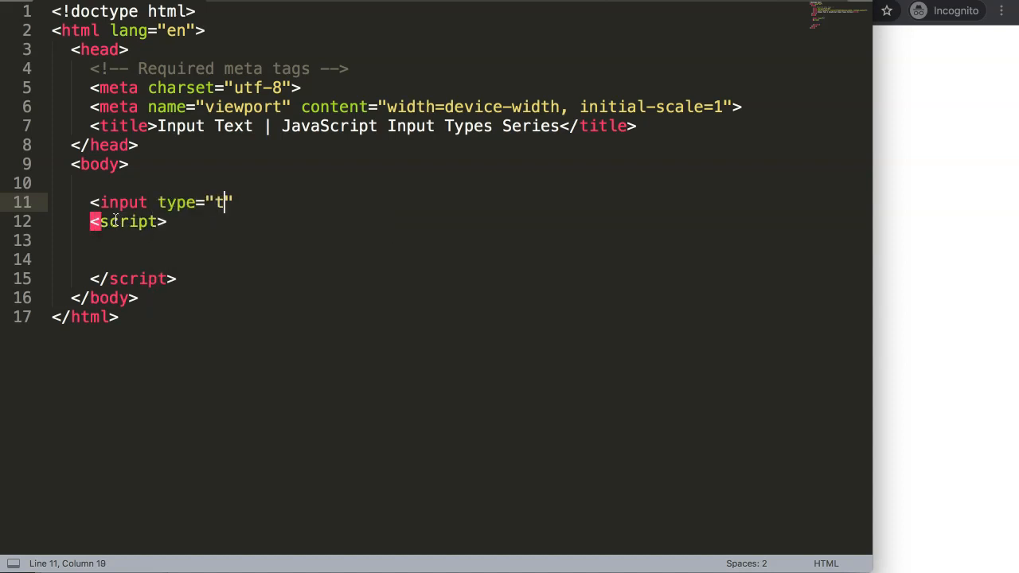
text(ext">)
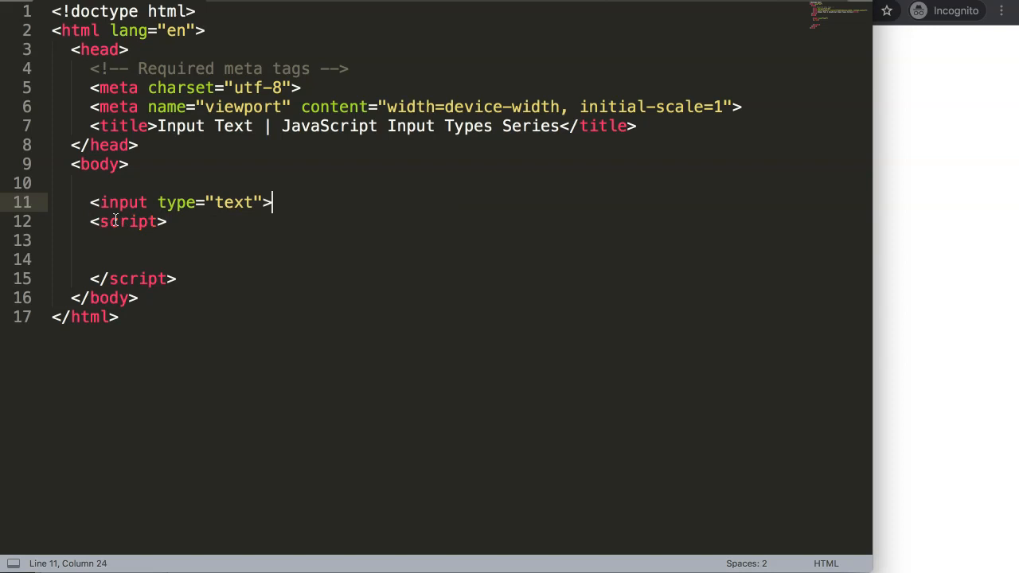
- Save the page, reload it in Chrome and try typing 'test' into the new text box
key(Down)
key(ctrl+s)
click(987, 322)
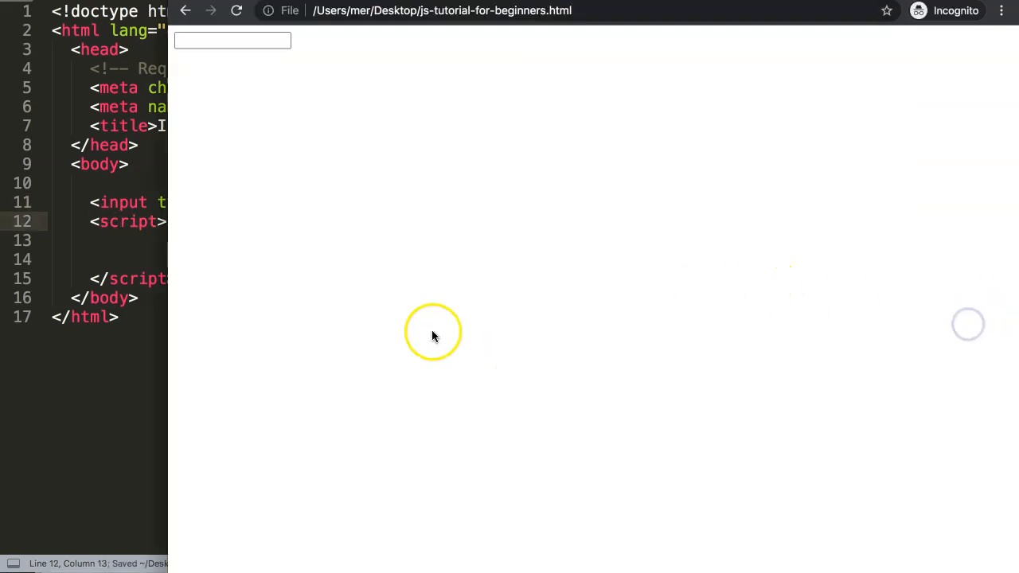
click(246, 42)
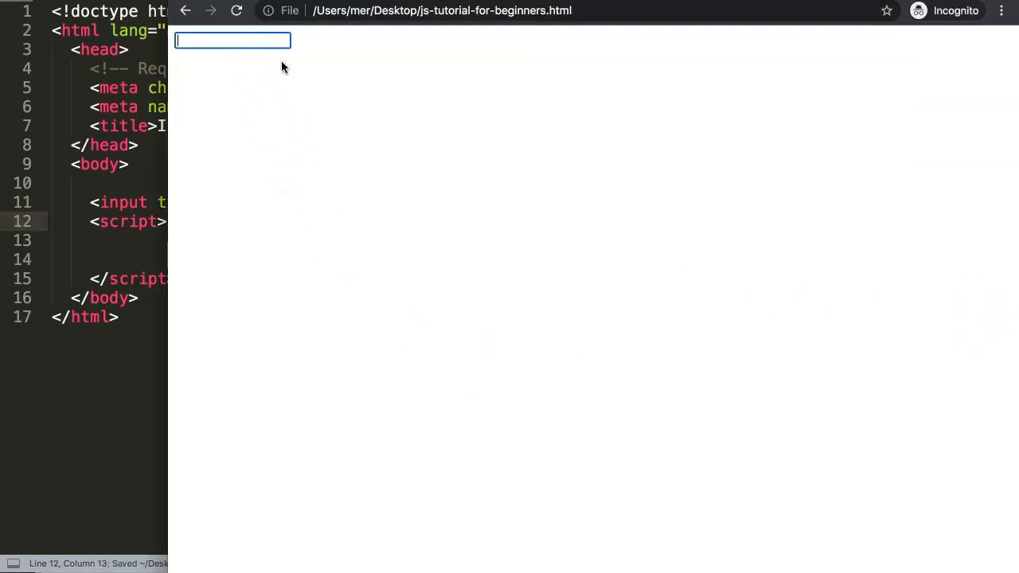
text(tes)
text(t)
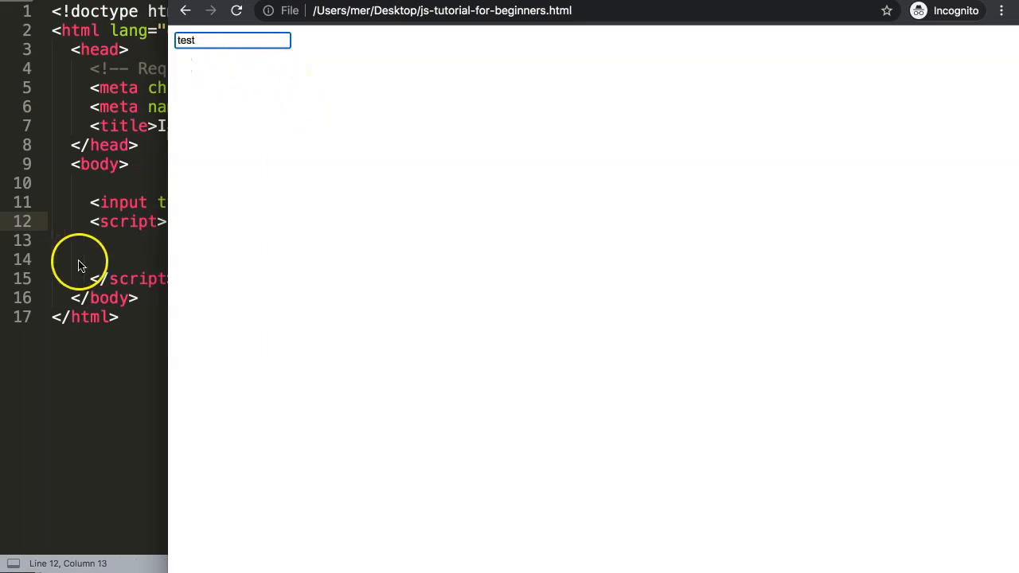
click(84, 266)
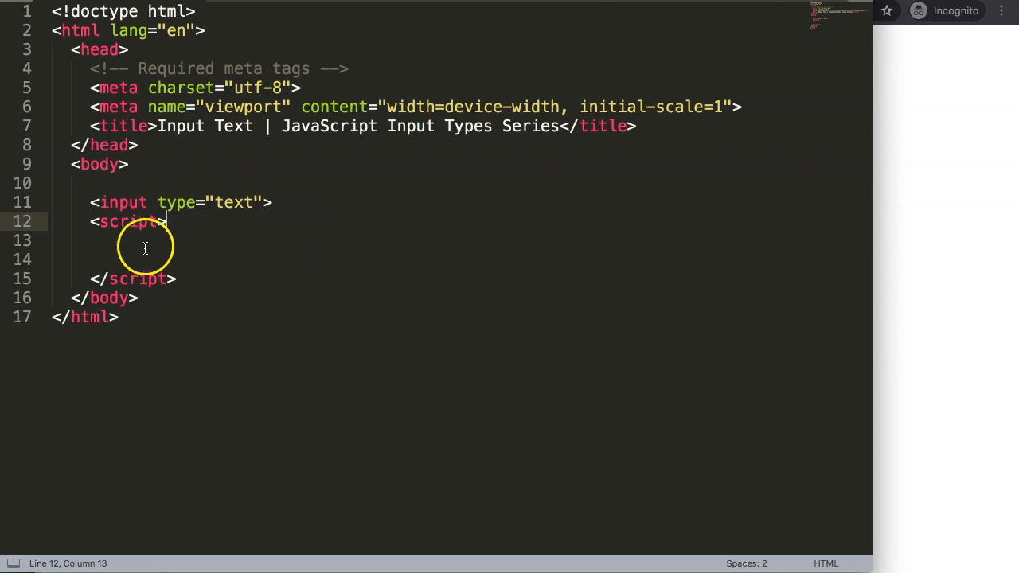
- Add name="firstname" and id attributes to the input tag on line 11
click(145, 246)
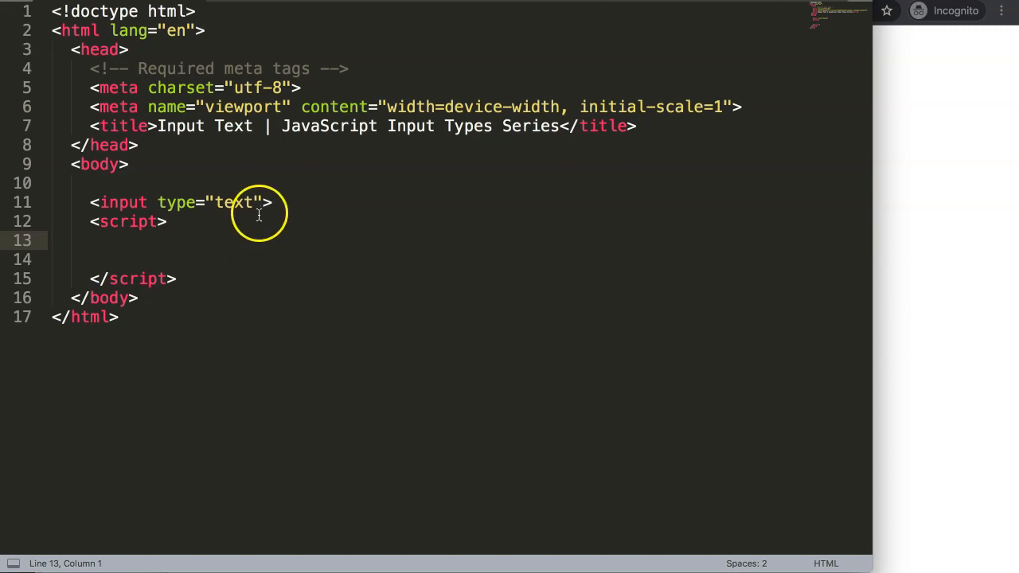
click(155, 204)
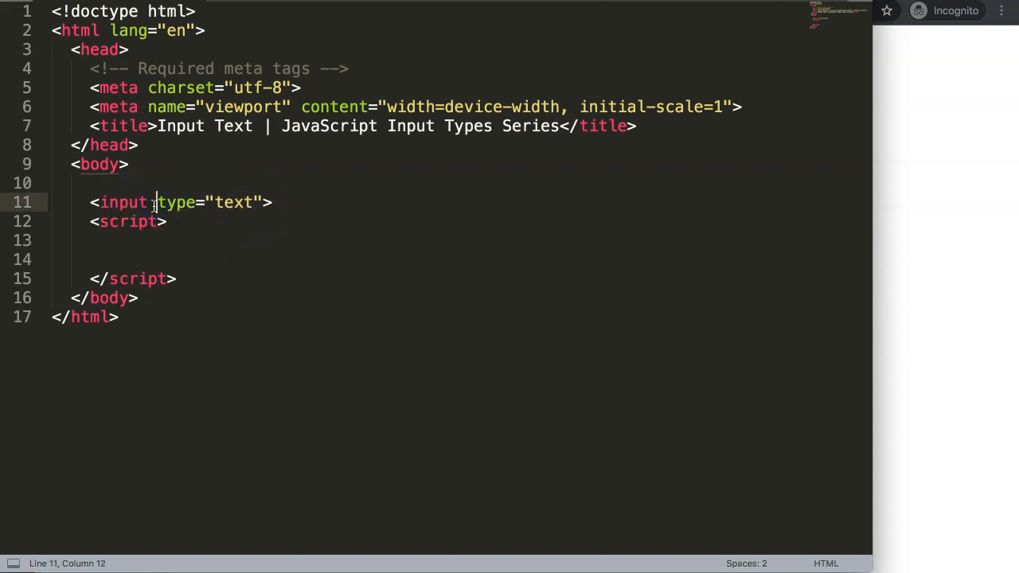
text(name="" )
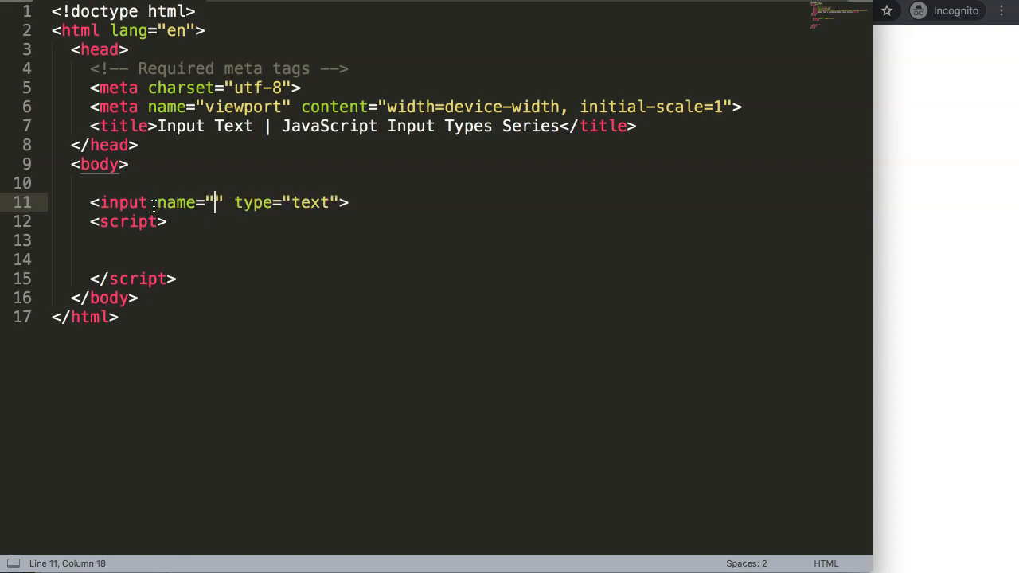
text(firstname)
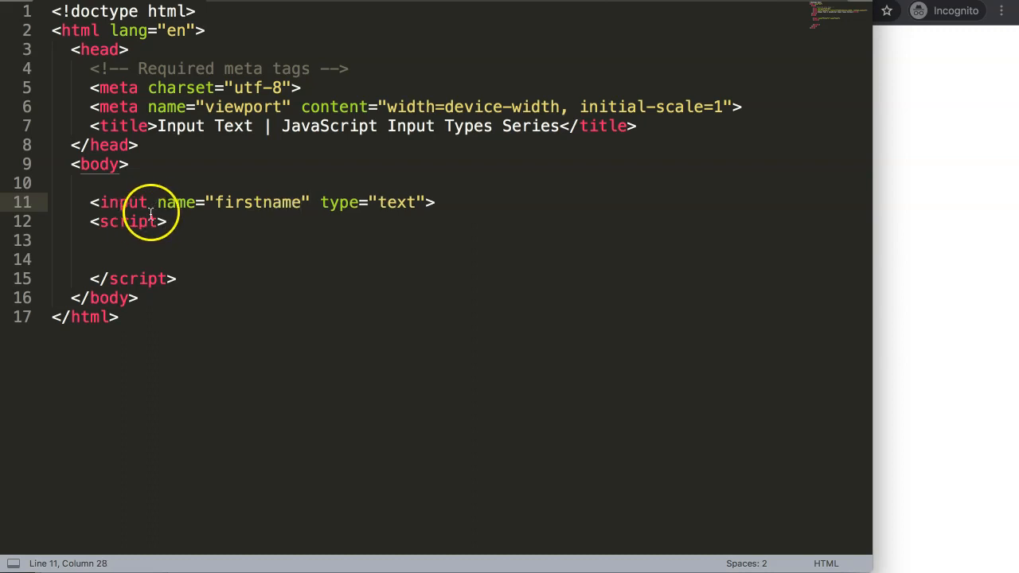
double_click(135, 203)
key(BackSpace)
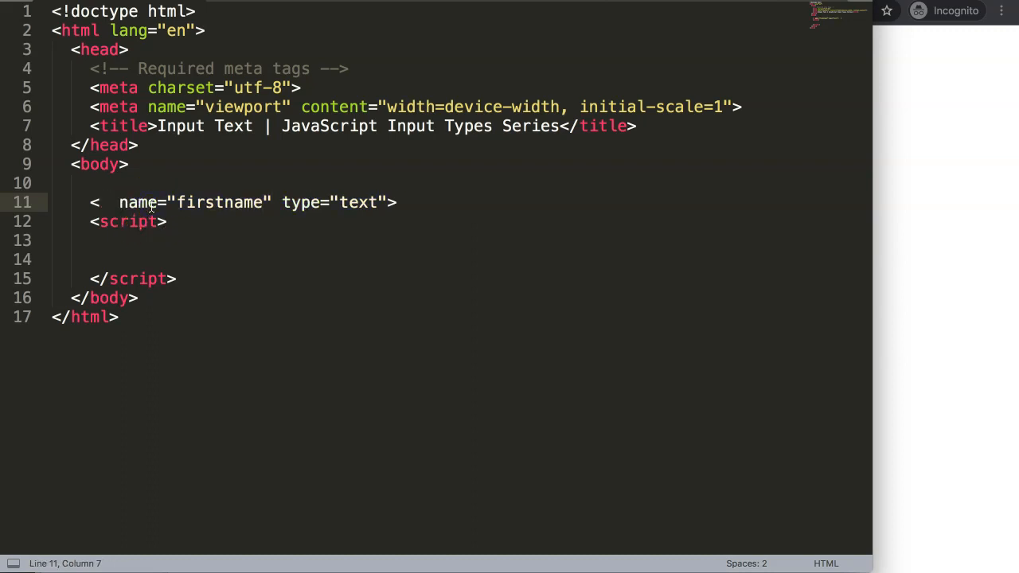
text(input id=")
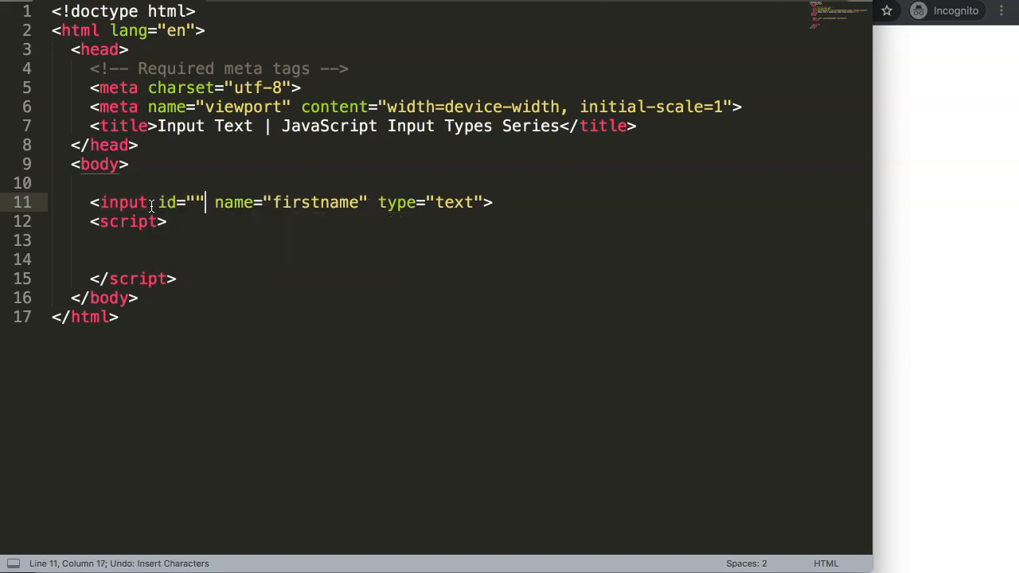
text(firstname)
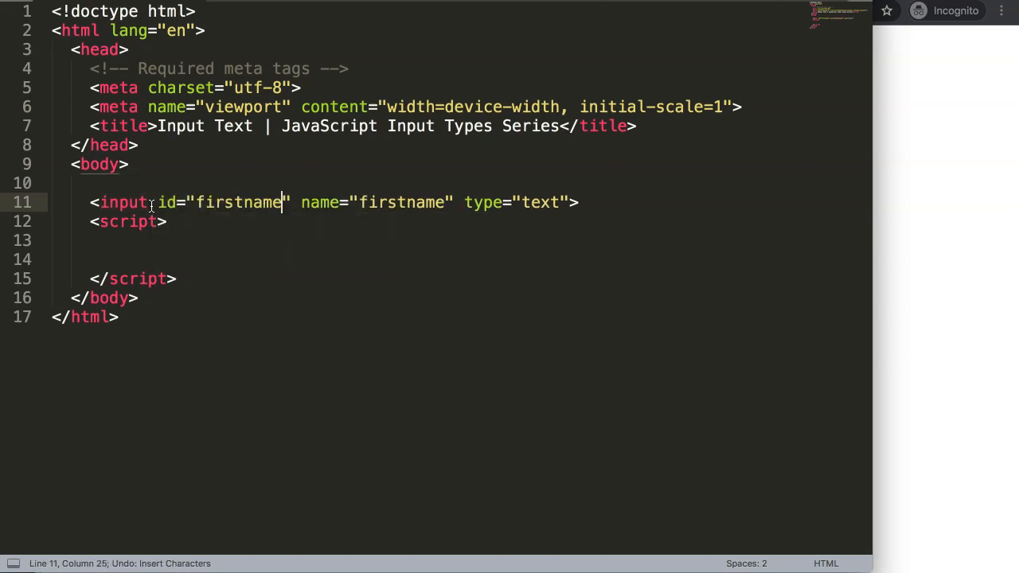
- Capitalise the id to camel-cased "firstName" and move into the empty script line 13
key(Left)
key(shift+Left)
text(N)
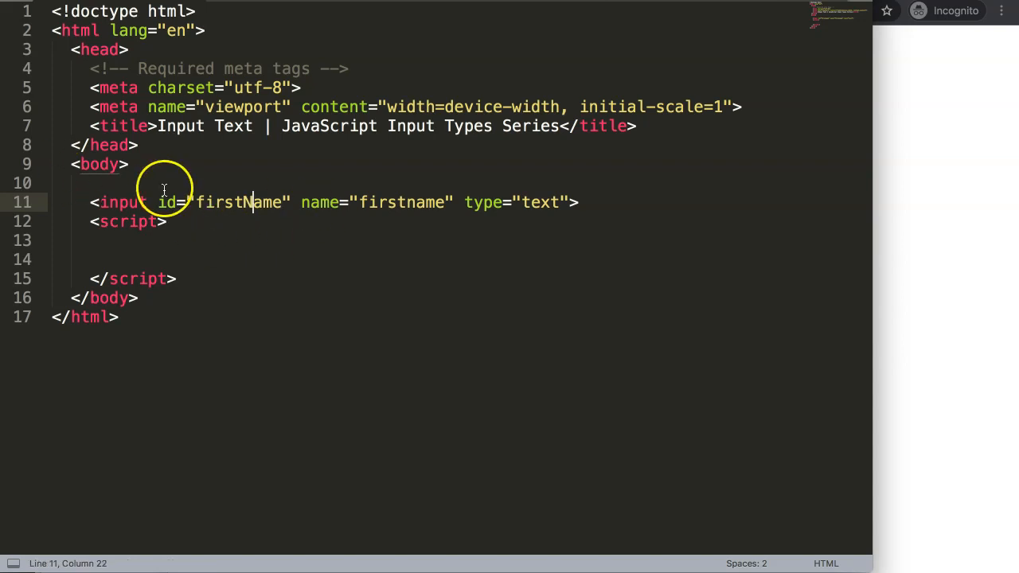
click(177, 202)
drag(157, 202, 282, 209)
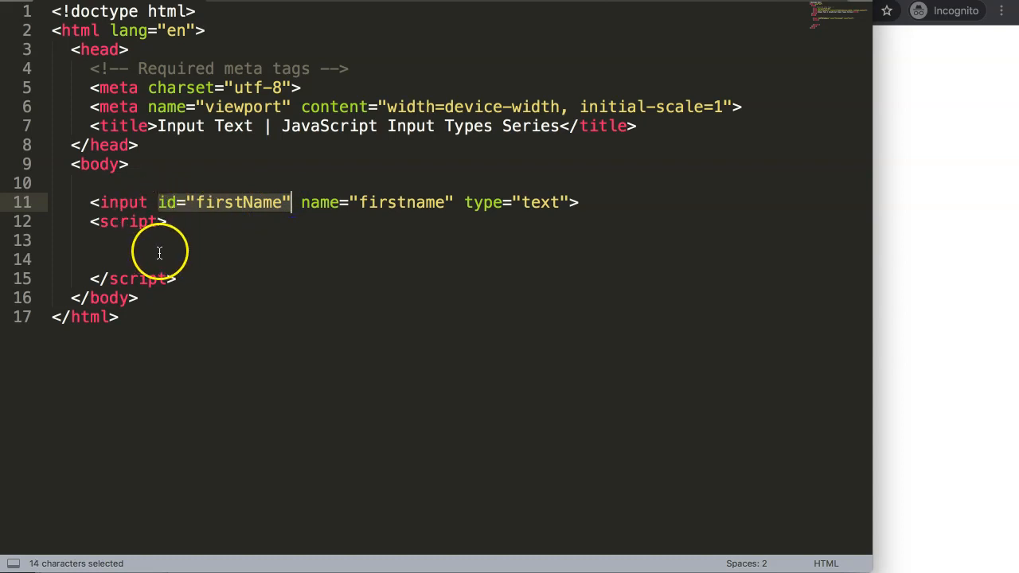
click(124, 245)
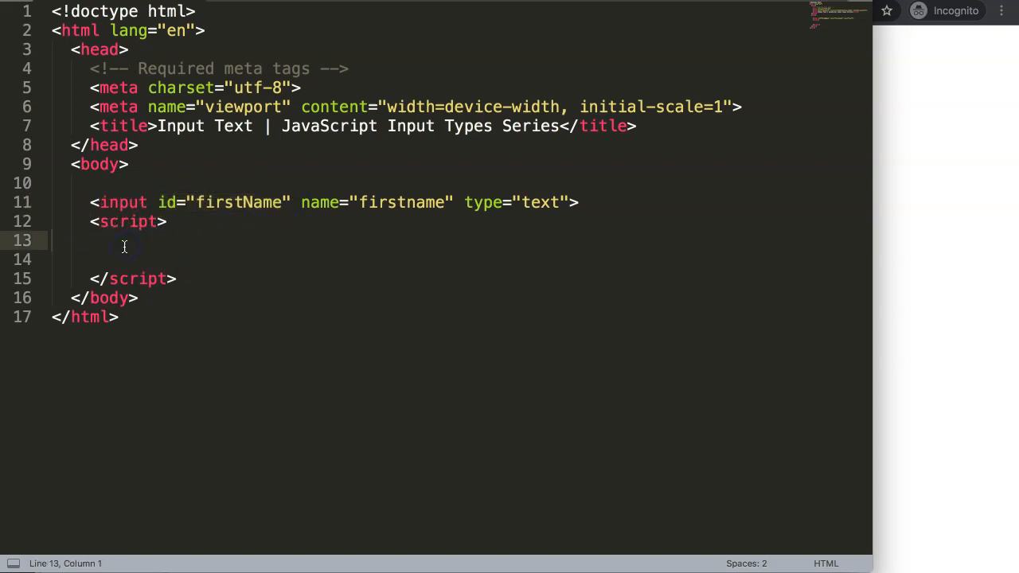
- Write document.getElementById('') on a new indented line 13 inside the script
key(Return)
key(Up)
key(Tab)
key(Tab)
key(Tab)
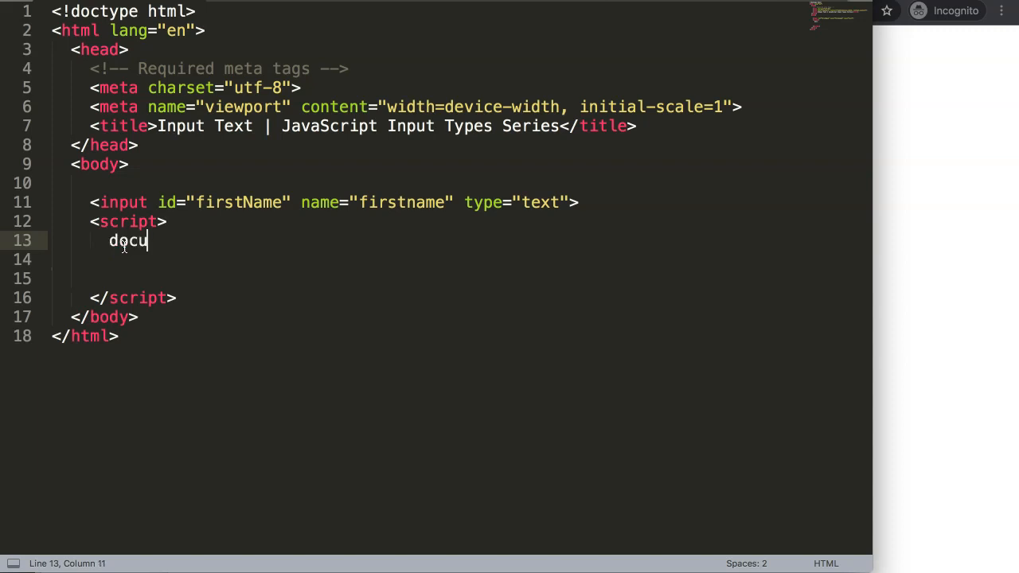
text(t.g)
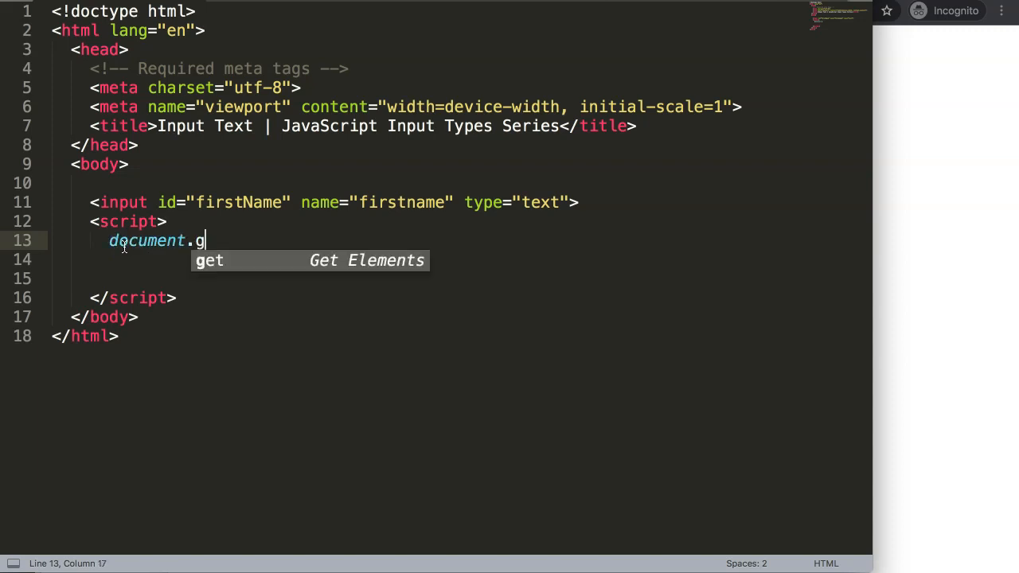
text(etElementB)
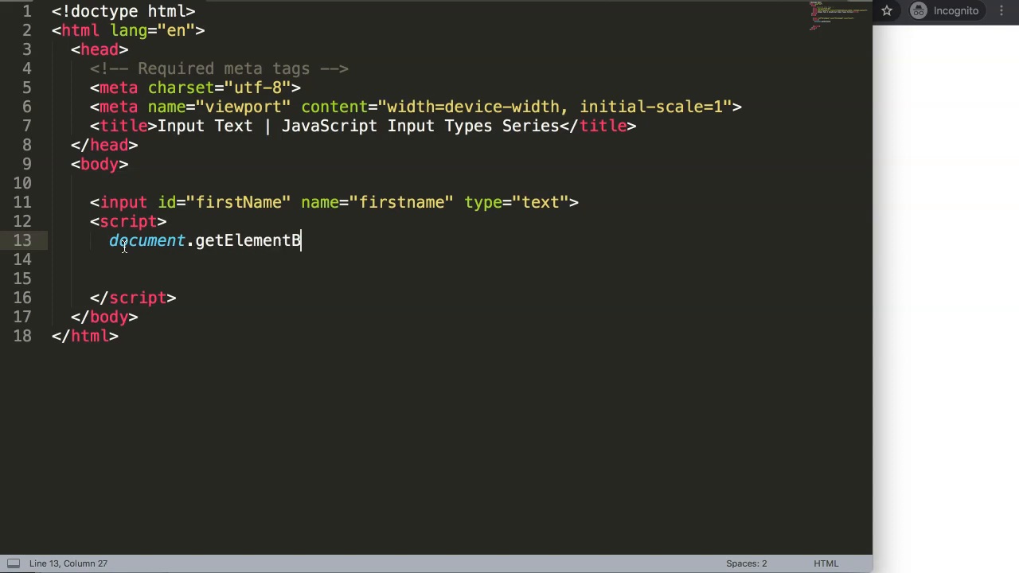
text(yId()
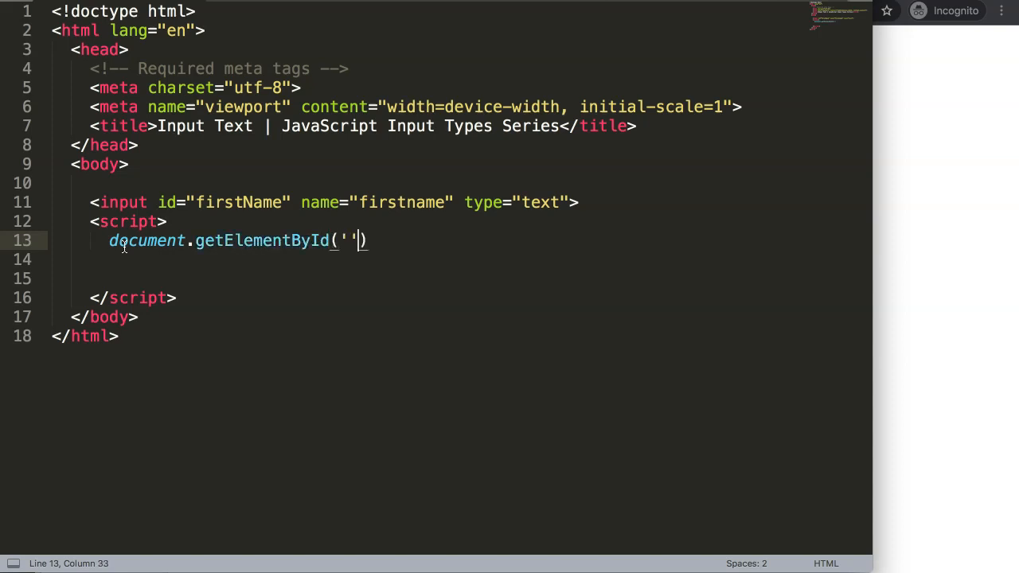
drag(227, 241, 362, 240)
click(290, 241)
click(350, 256)
- Copy the id firstName from the input tag into the getElementById('') quotes
double_click(223, 205)
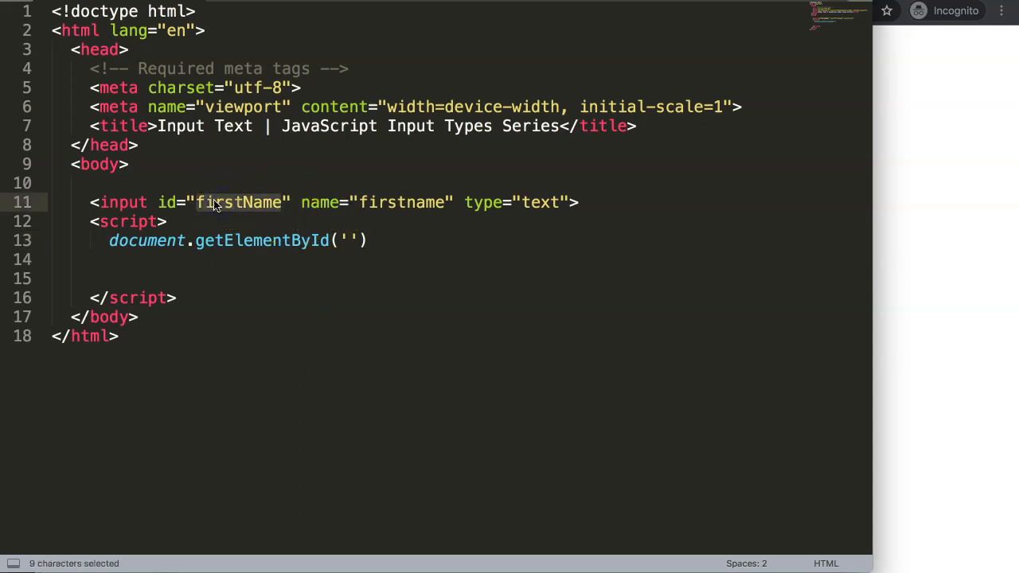
key(ctrl+c)
click(343, 240)
key(ctrl+v)
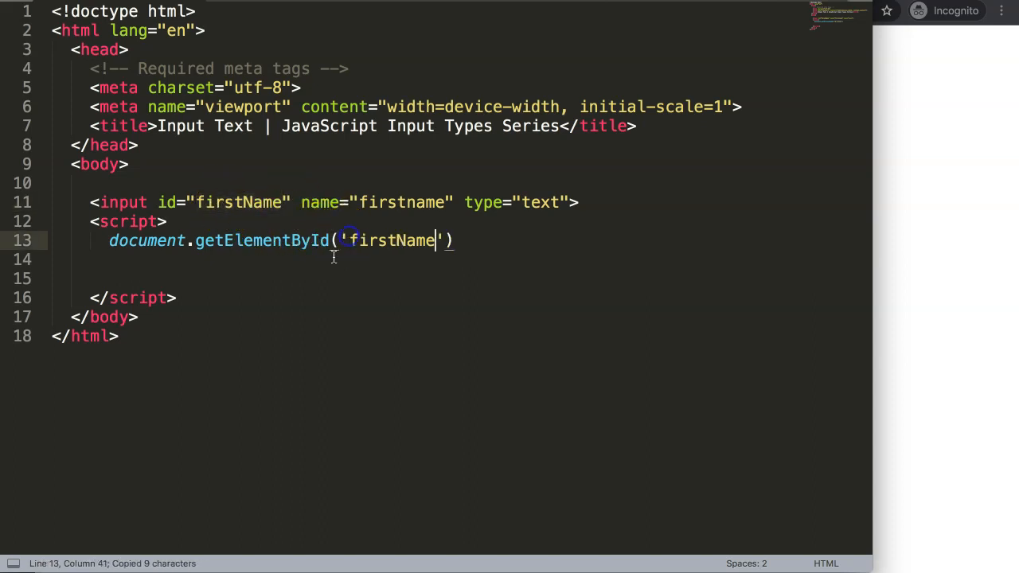
click(276, 296)
double_click(146, 240)
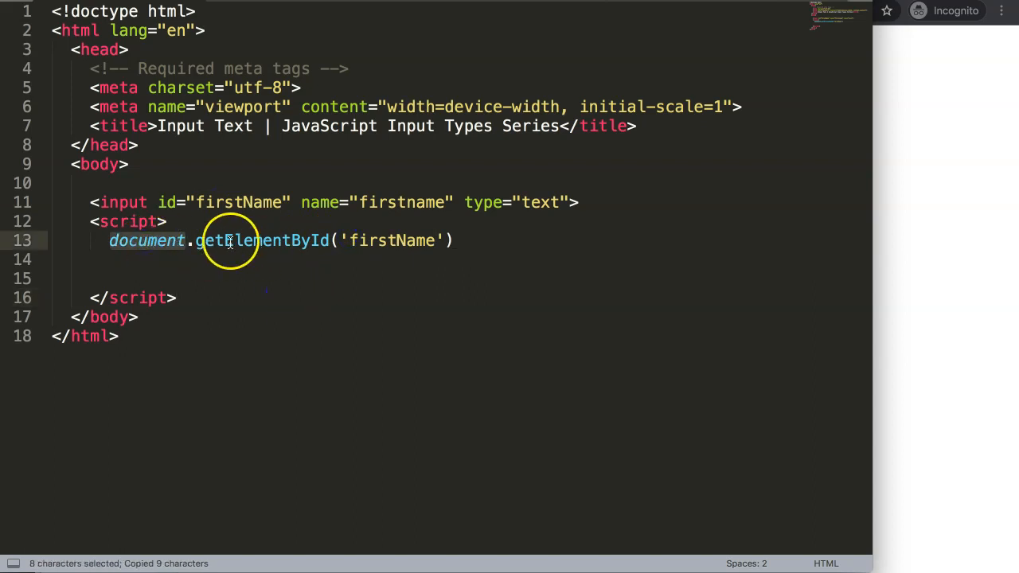
double_click(262, 241)
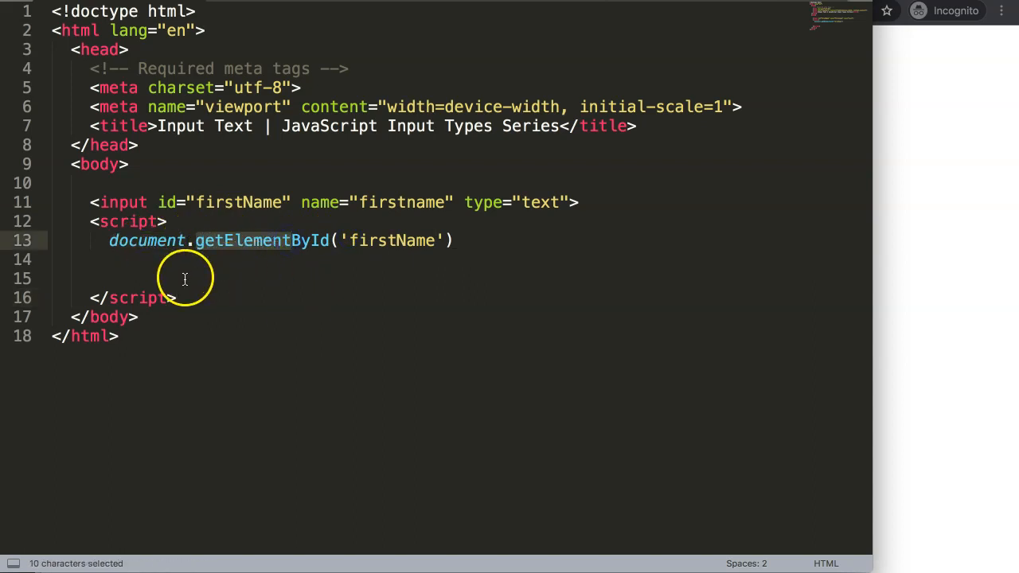
click(137, 240)
double_click(136, 240)
drag(207, 370, 42, 10)
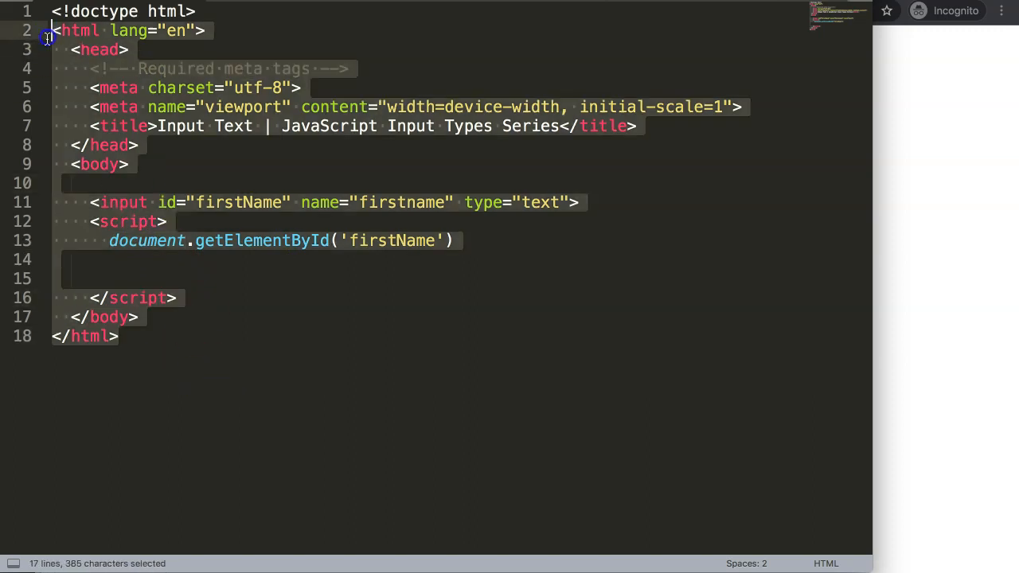
click(159, 68)
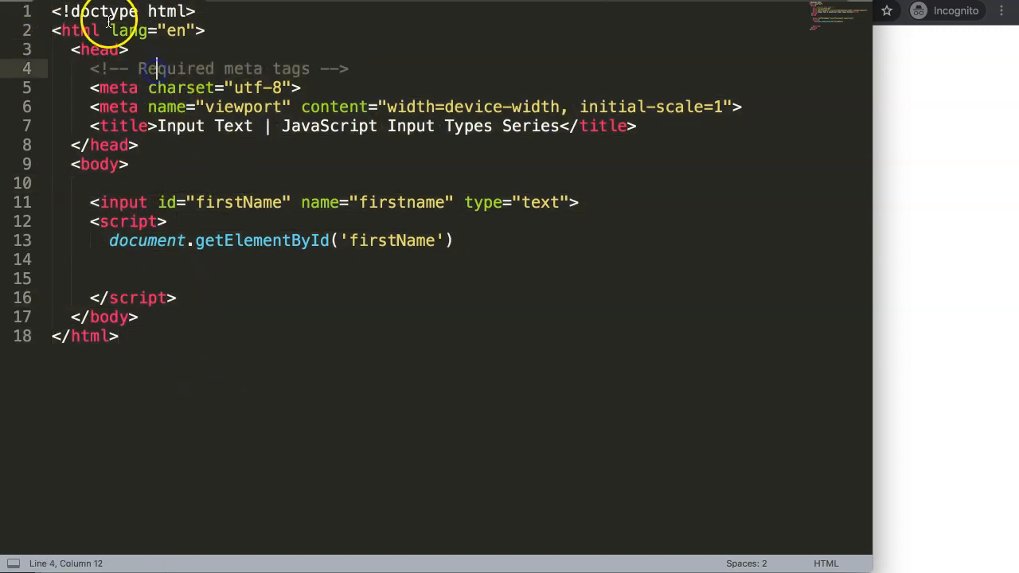
double_click(107, 11)
click(219, 223)
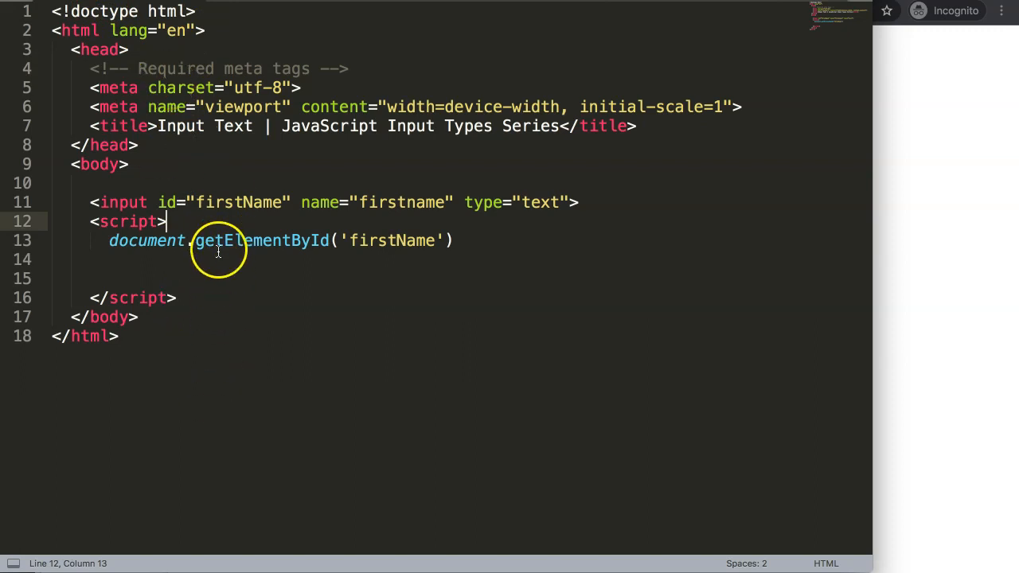
drag(223, 241, 291, 240)
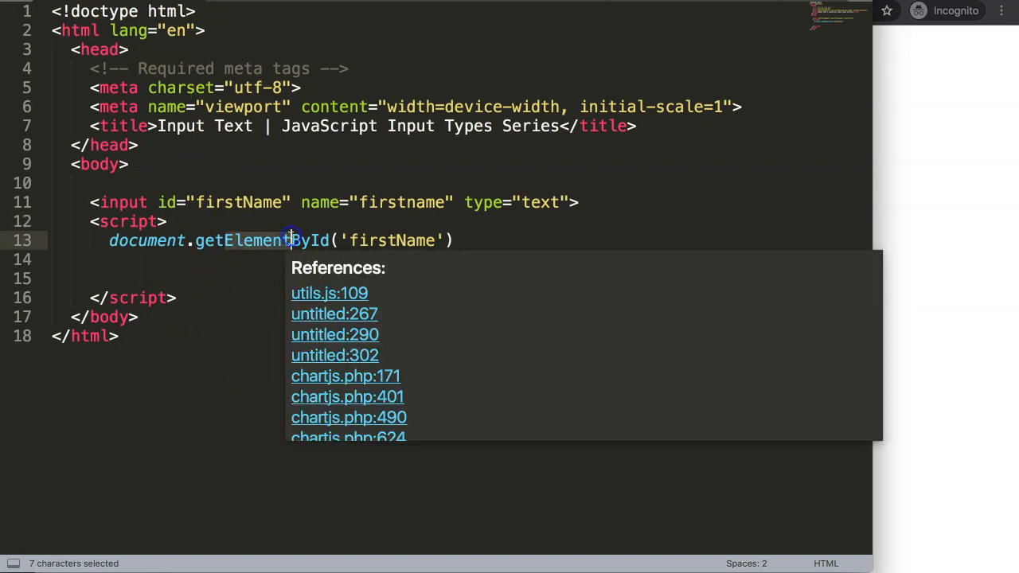
click(259, 215)
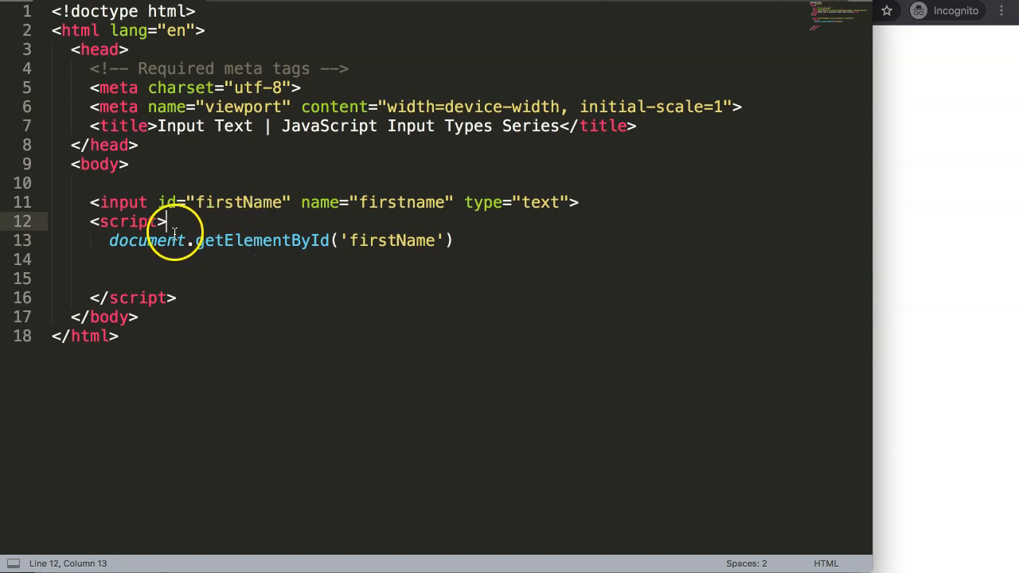
double_click(107, 202)
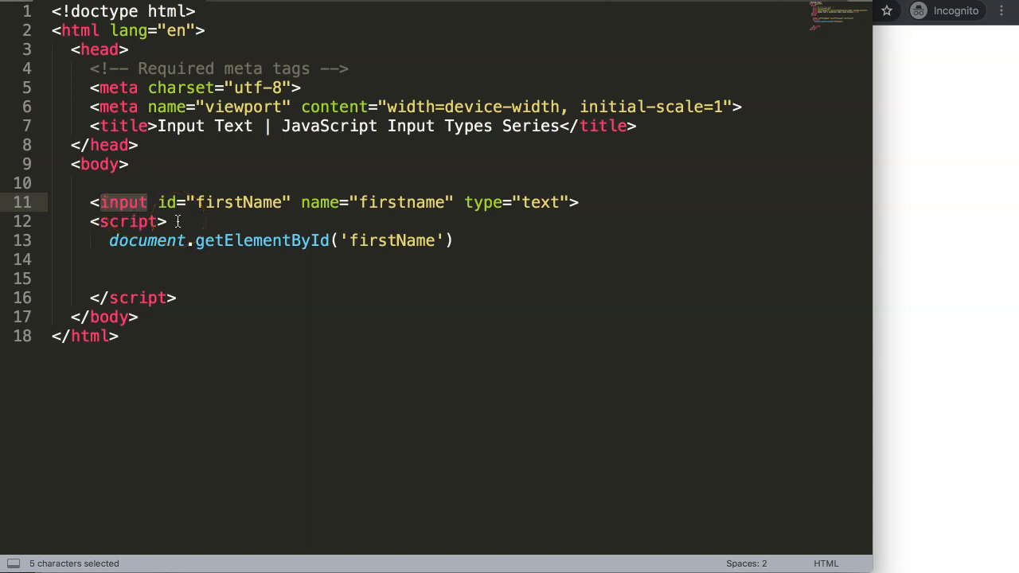
double_click(119, 204)
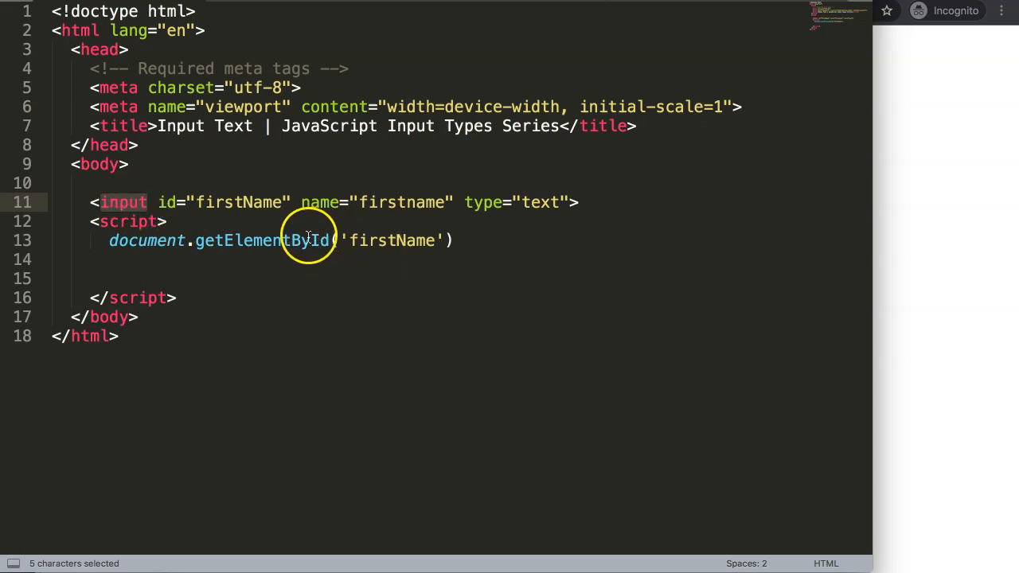
drag(310, 240, 328, 240)
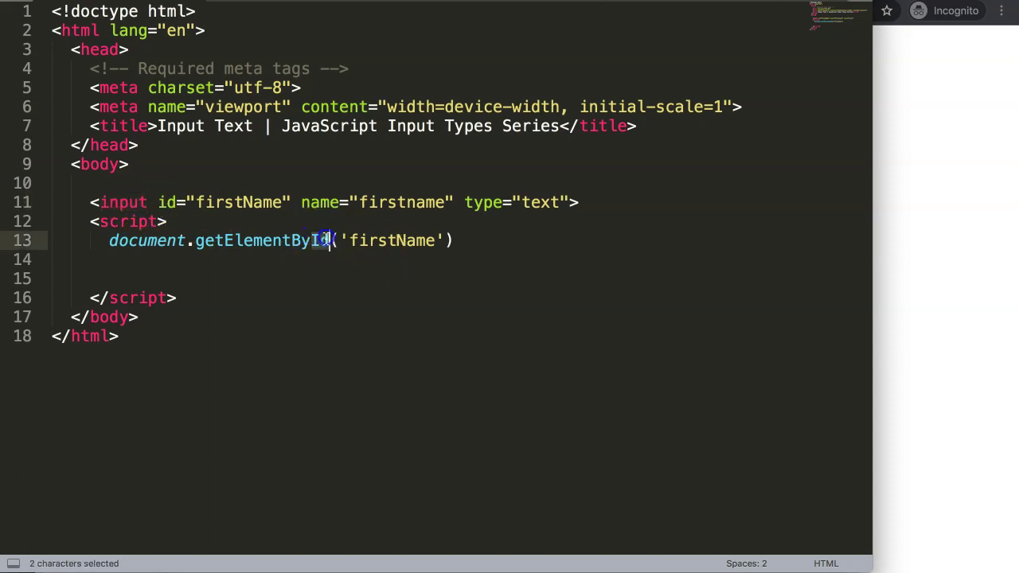
double_click(365, 240)
click(219, 189)
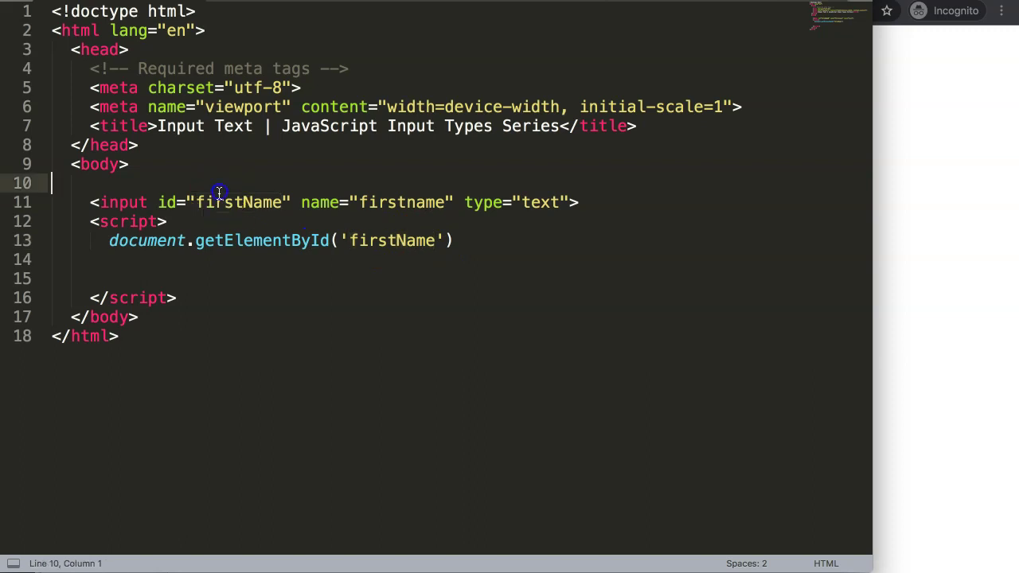
- Add console.log(document.getElementById('firstName')); on line 14 and save the file
click(481, 240)
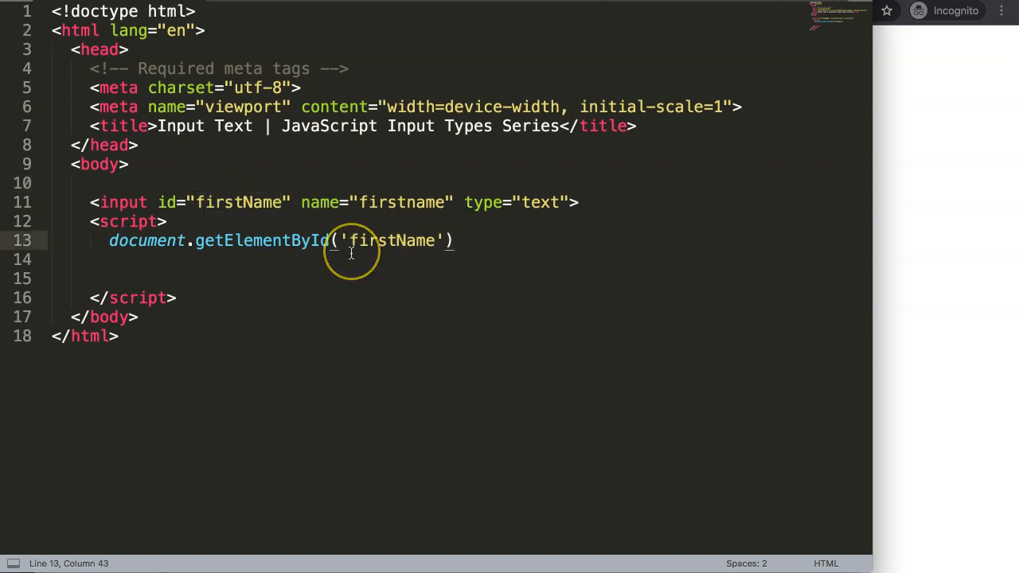
text(;)
key(Return)
text(console.log()
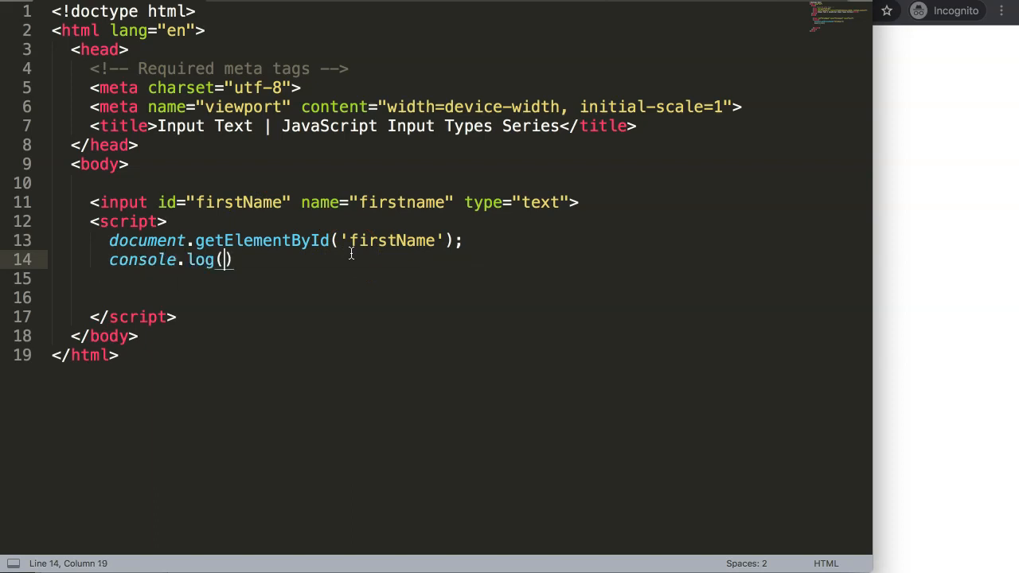
click(117, 241)
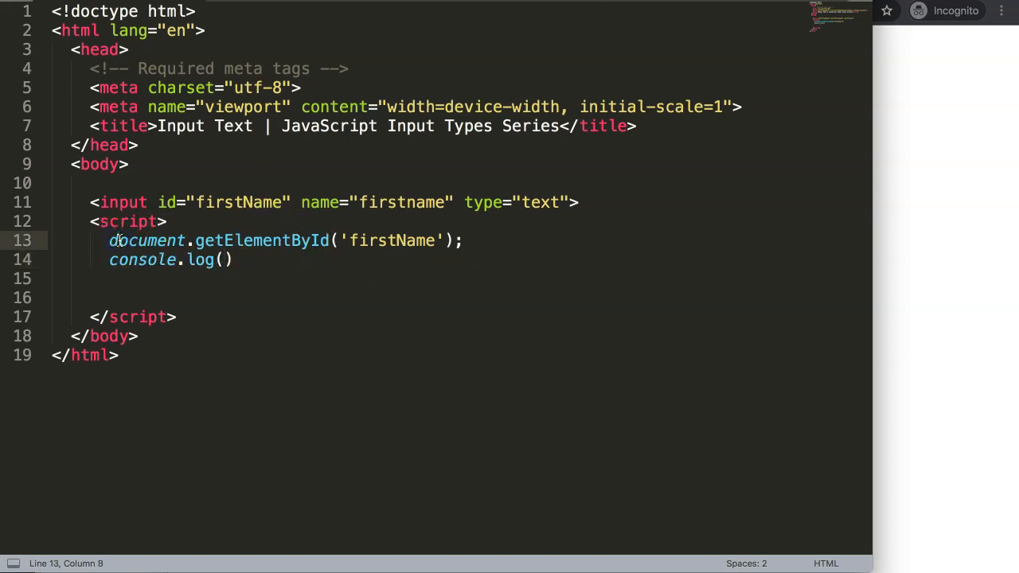
drag(107, 240, 460, 241)
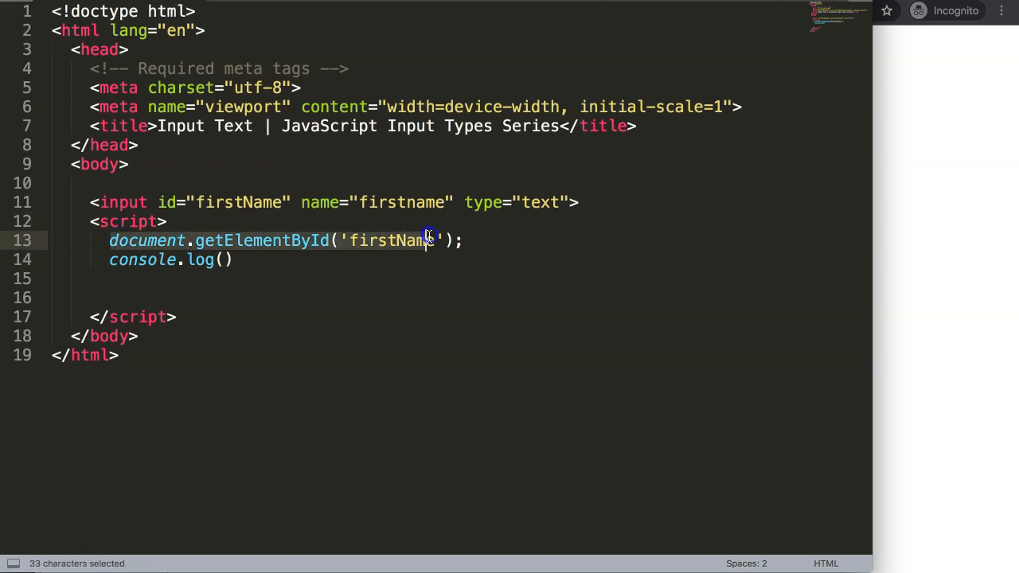
key(ctrl+c)
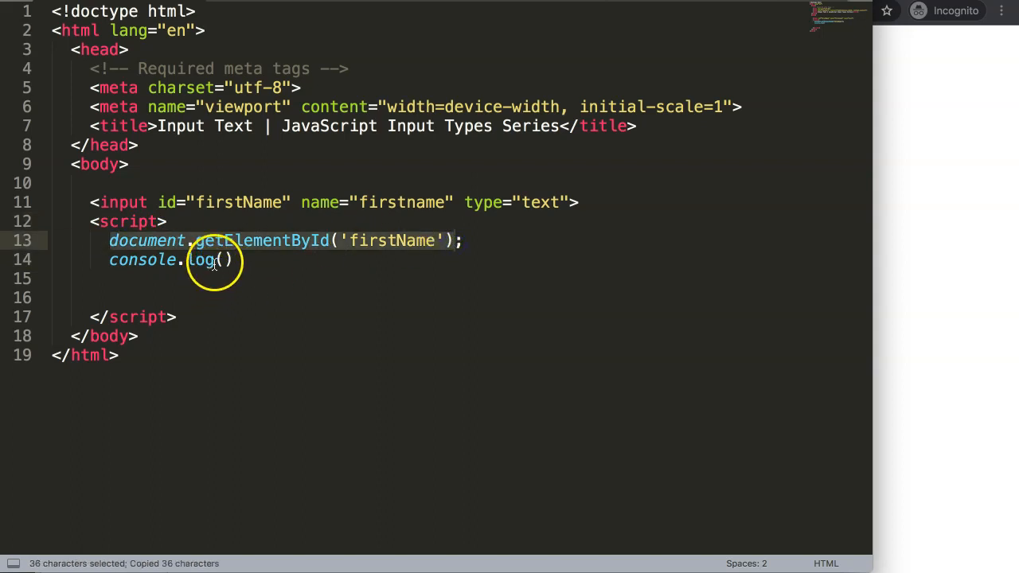
click(223, 260)
key(ctrl+v)
text(;)
key(ctrl+s)
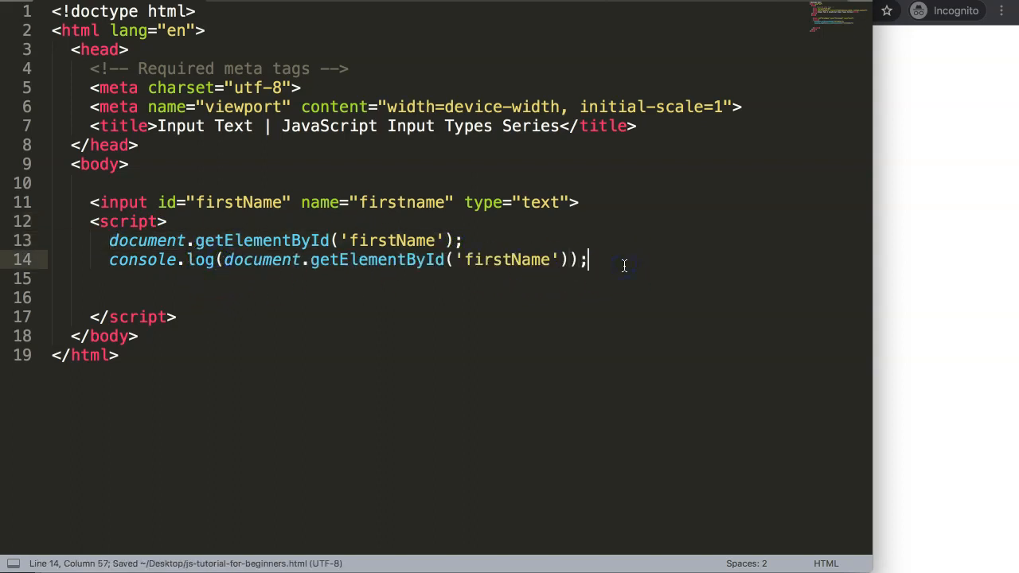
- View the logged firstName input element in Chrome's DevTools console, then return to the editor
click(935, 243)
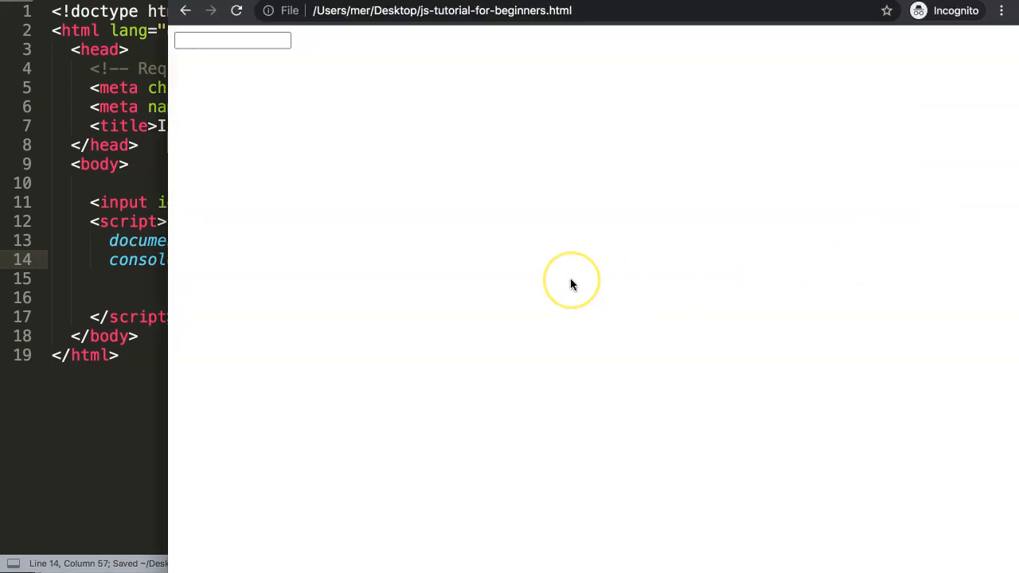
key(alt+super+j)
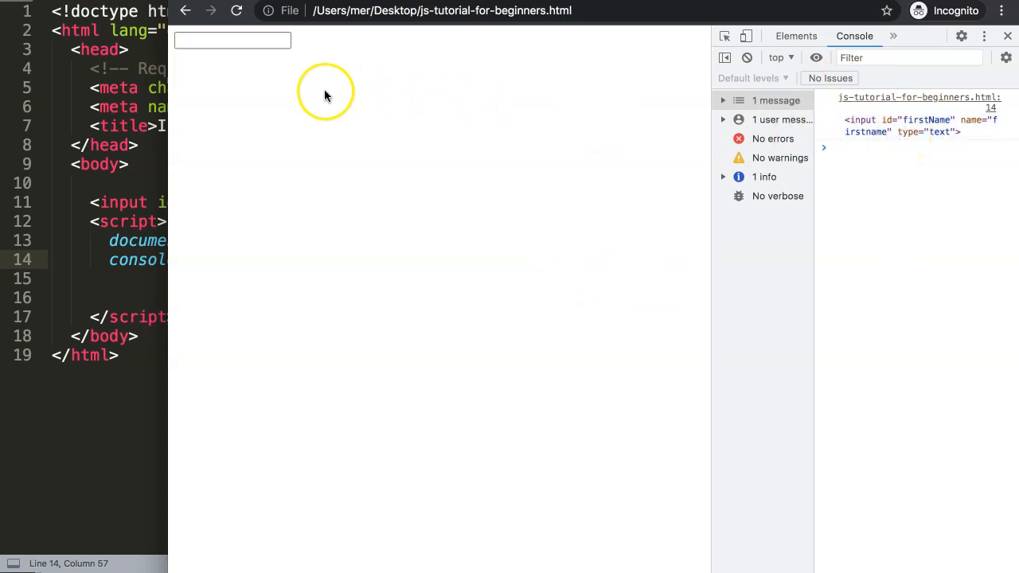
click(239, 42)
click(87, 260)
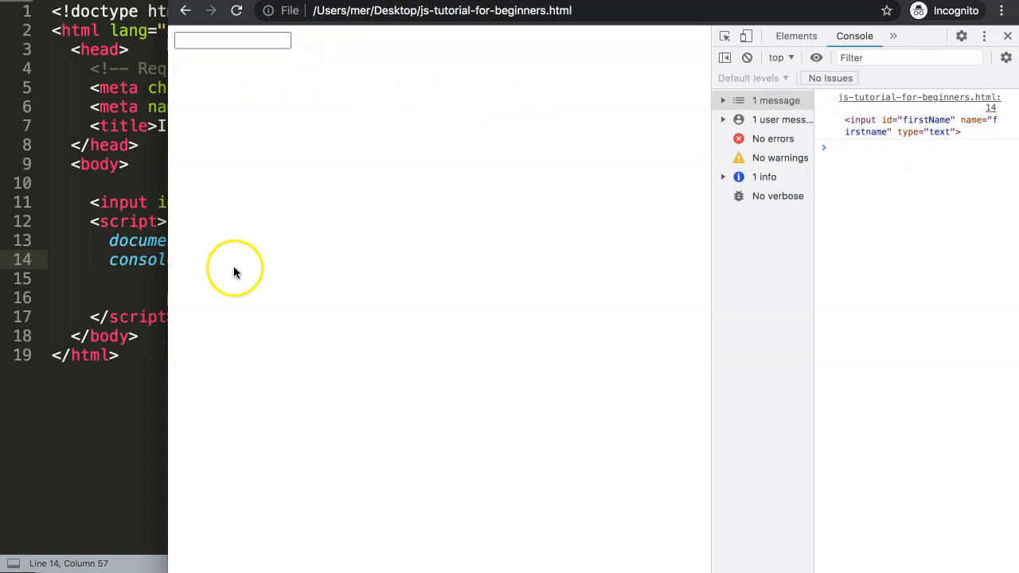
drag(87, 260, 109, 259)
click(490, 278)
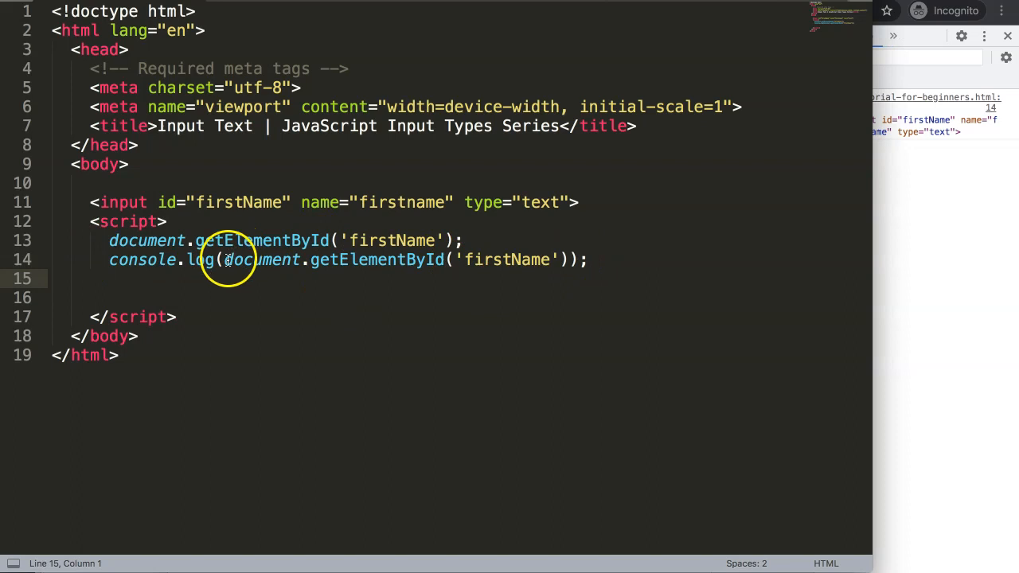
- Give the input a value="John" attribute on line 11 and save the page
drag(224, 260, 570, 261)
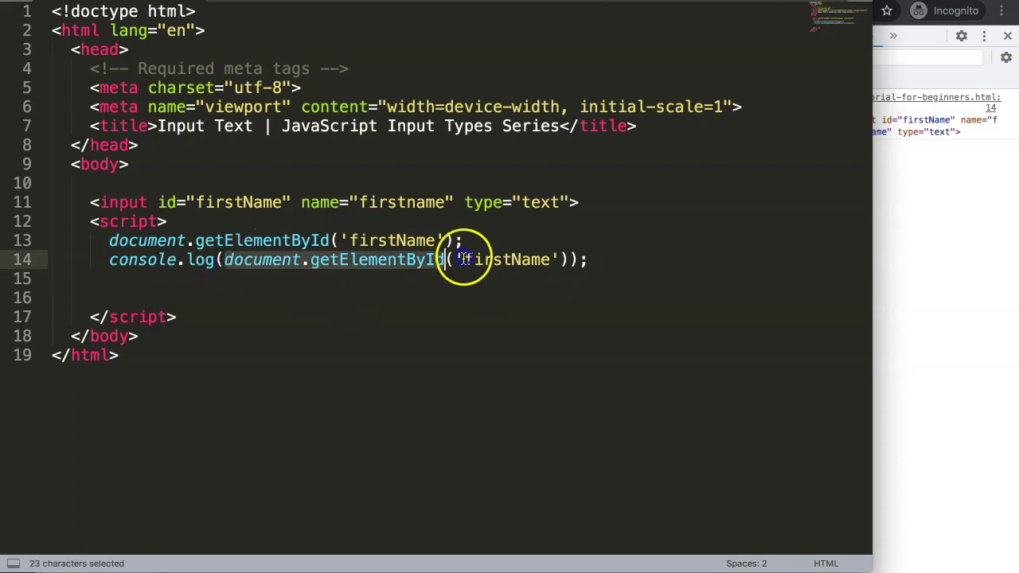
click(557, 279)
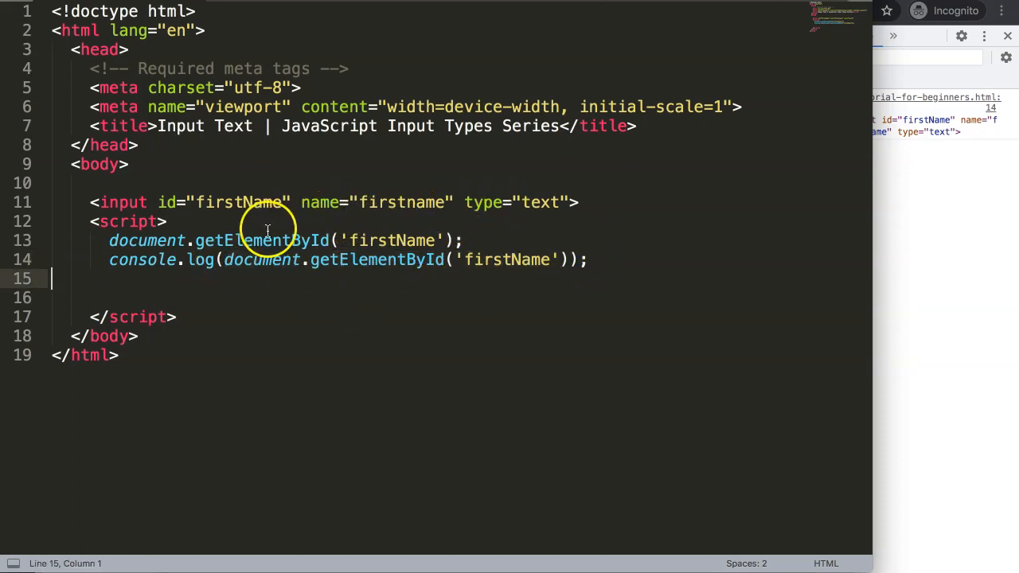
click(567, 203)
text(value)
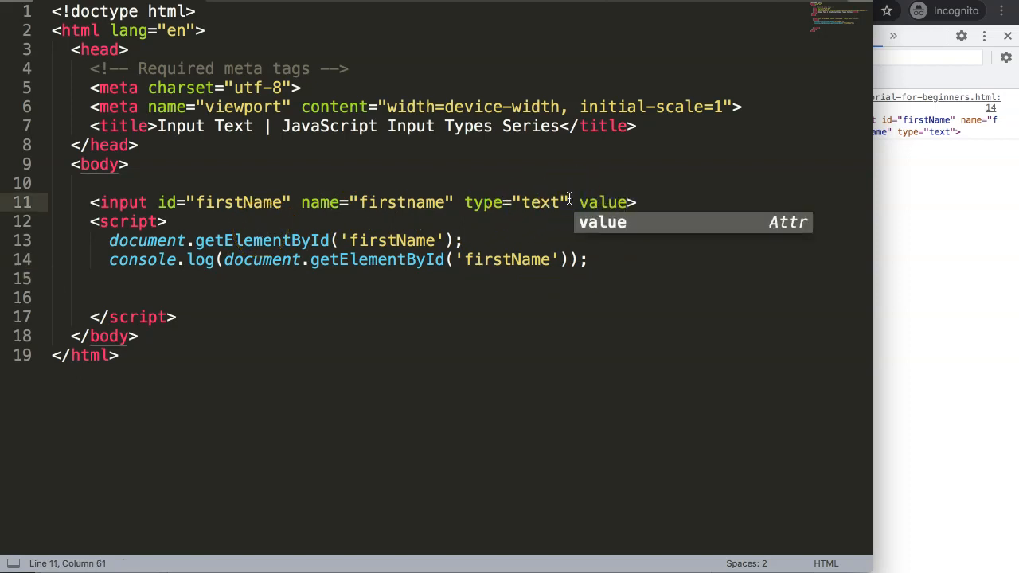
text(=)
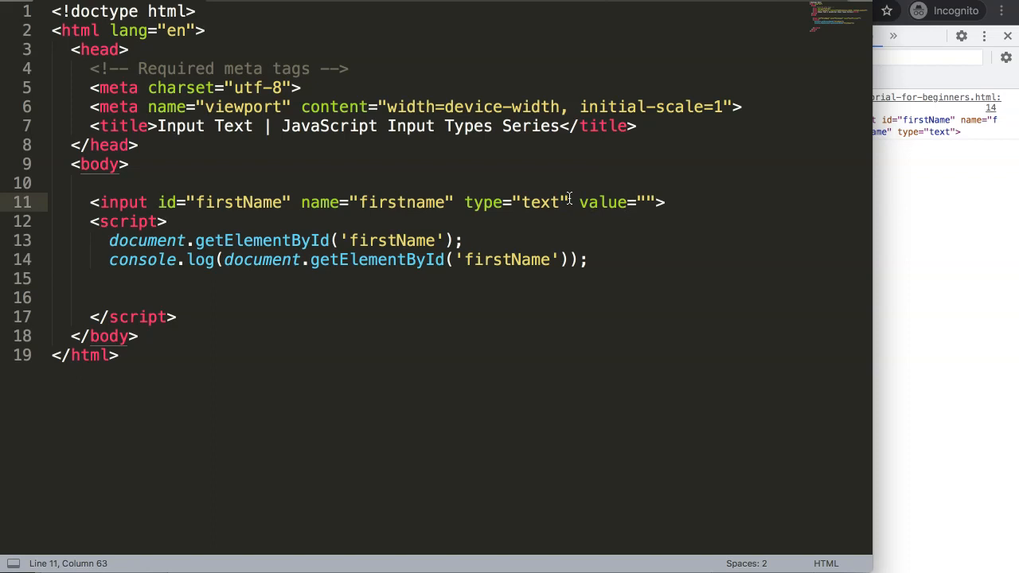
text(John)
key(super+s)
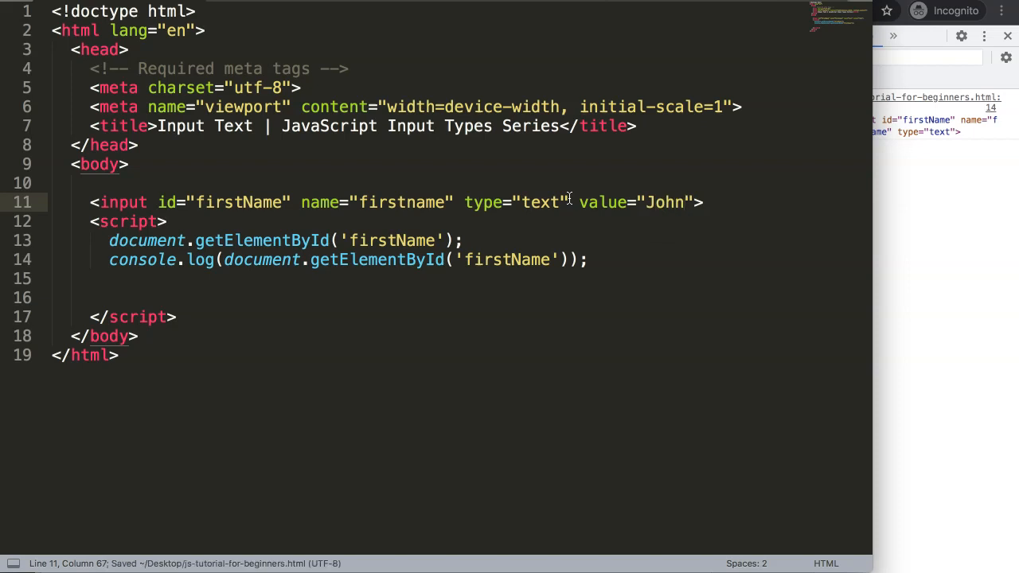
- Reload the page in Chrome to see John prefilled in the text box and console
click(957, 273)
key(super+r)
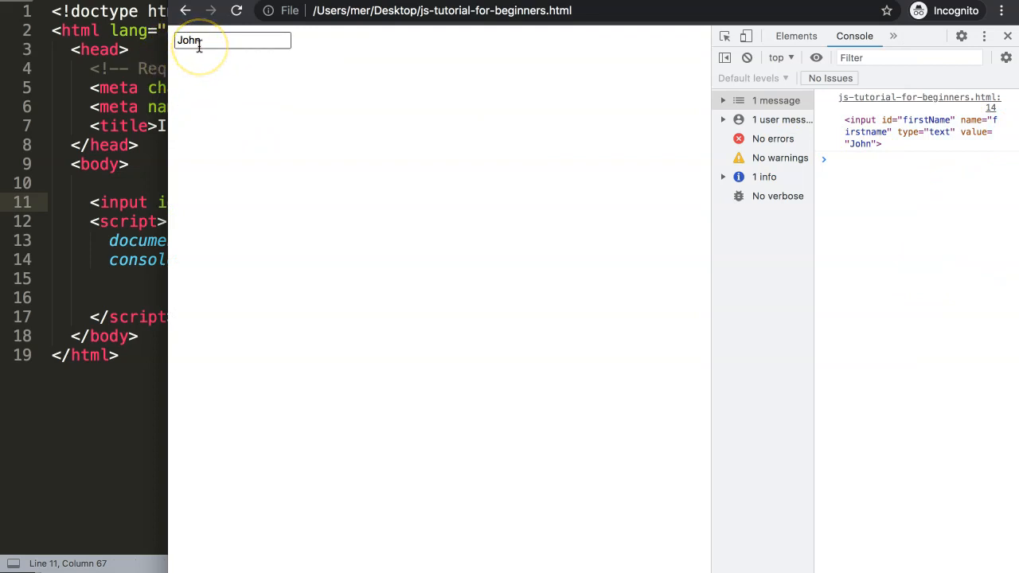
click(130, 182)
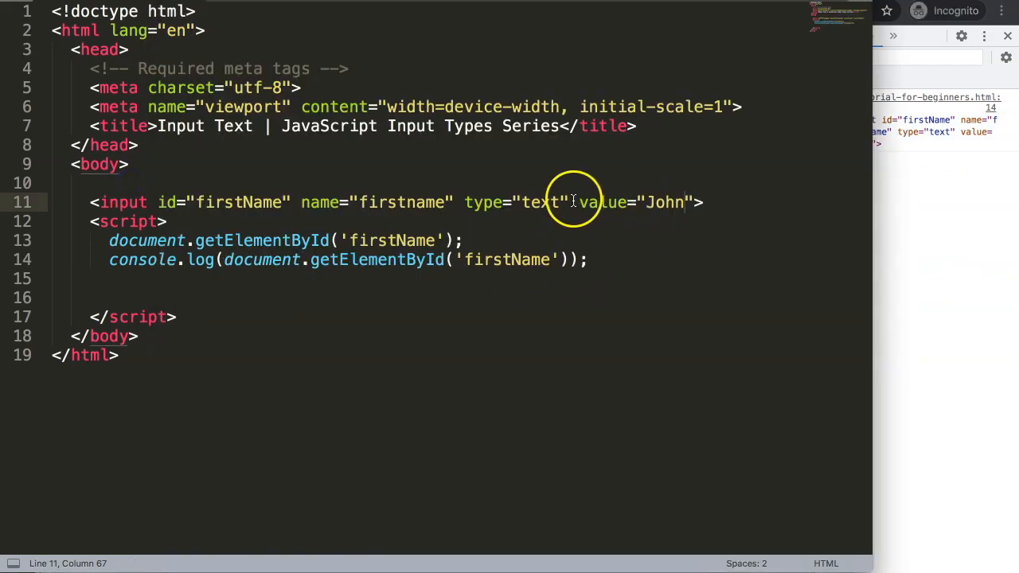
- Review the value="John" attribute and the console.log lookup line while explaining
drag(572, 202, 694, 201)
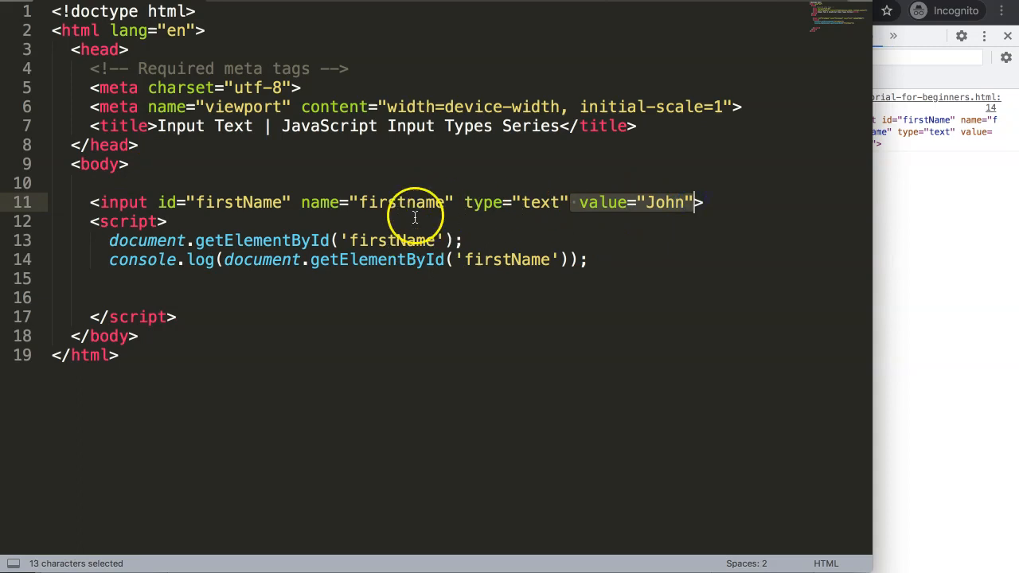
click(527, 261)
triple_click(526, 261)
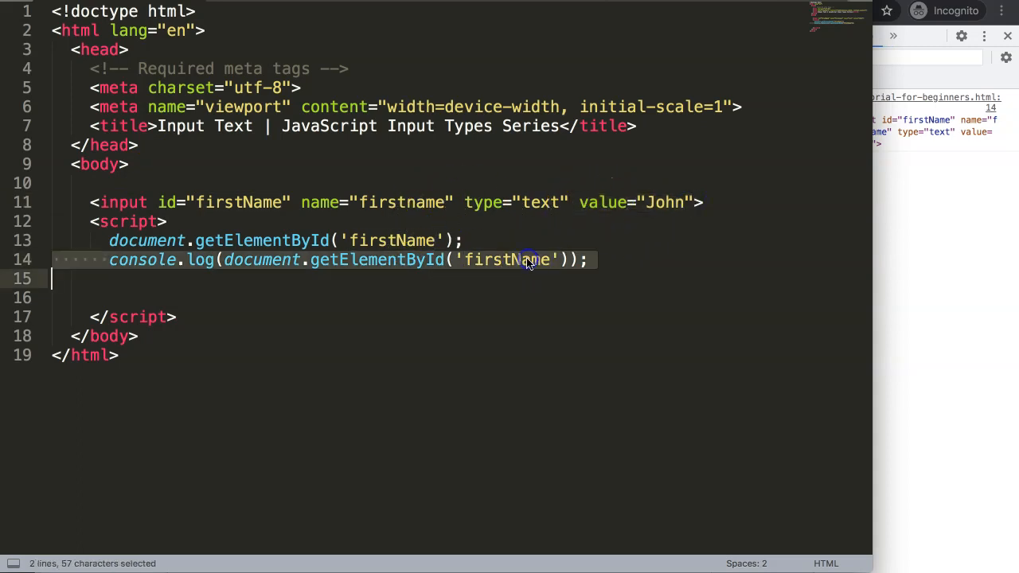
click(512, 259)
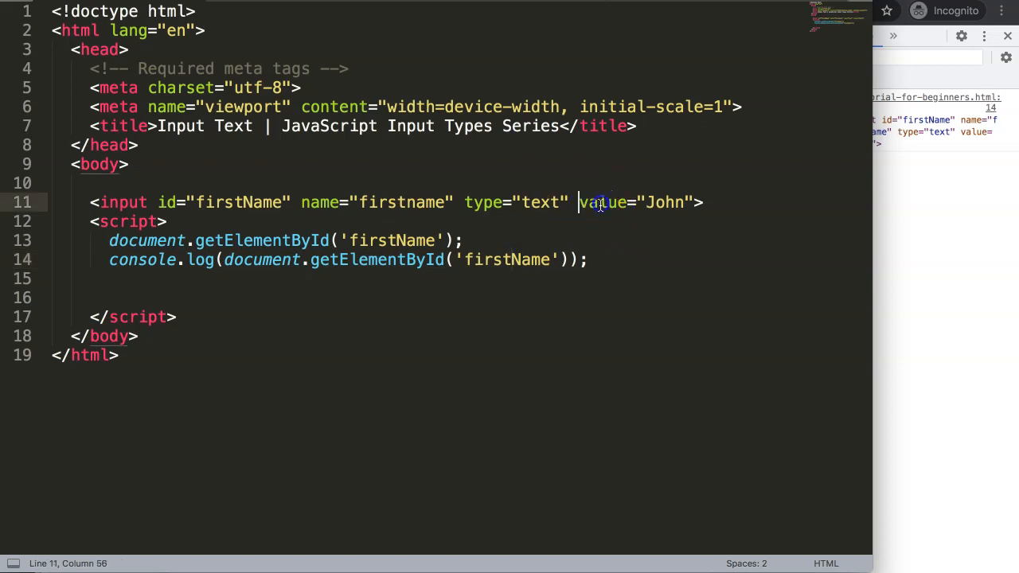
drag(579, 202, 637, 201)
double_click(665, 202)
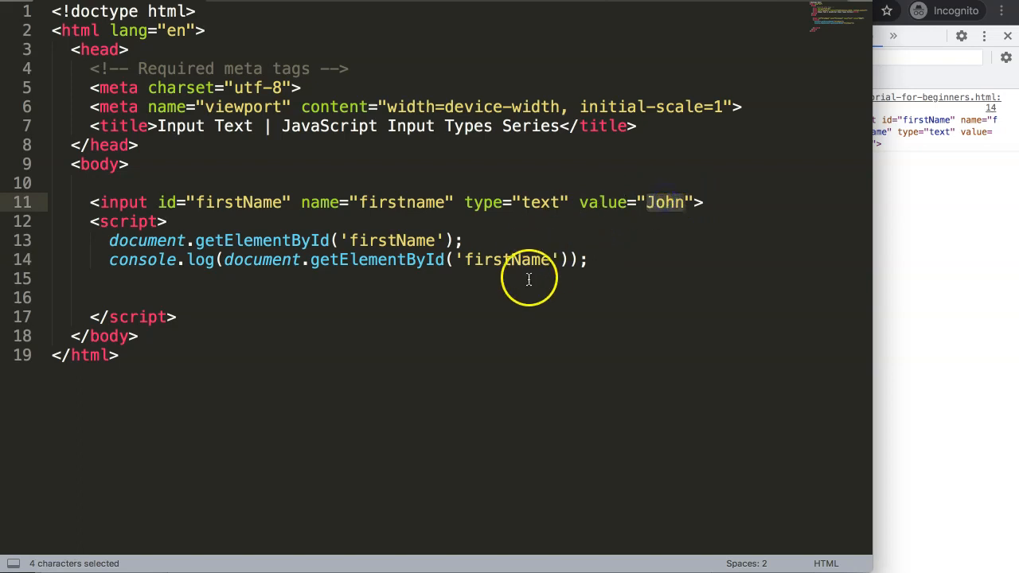
click(567, 259)
drag(225, 259, 540, 261)
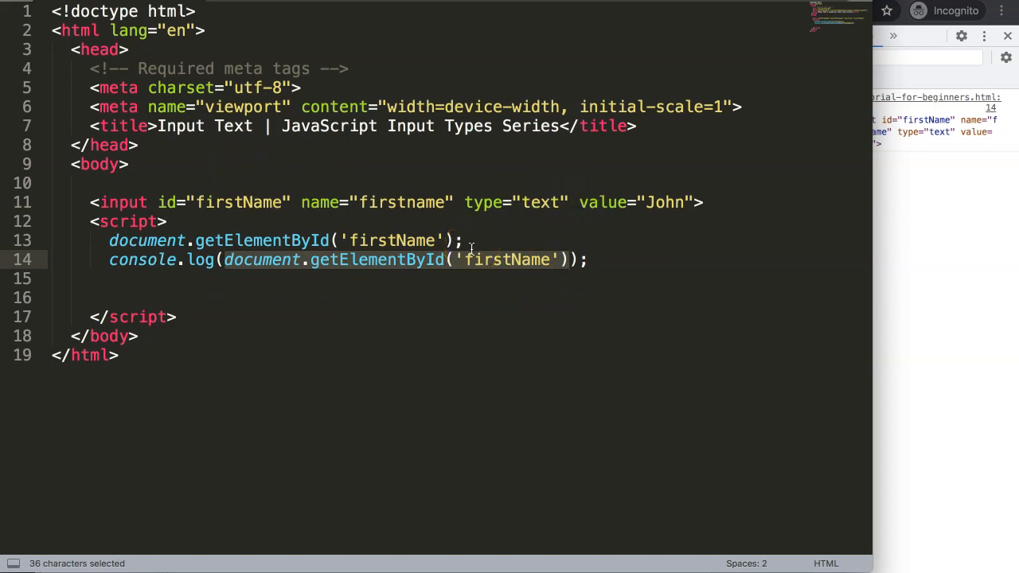
- Append .value to getElementById('firstName') on line 14, save and reload so the console logs John
double_click(591, 205)
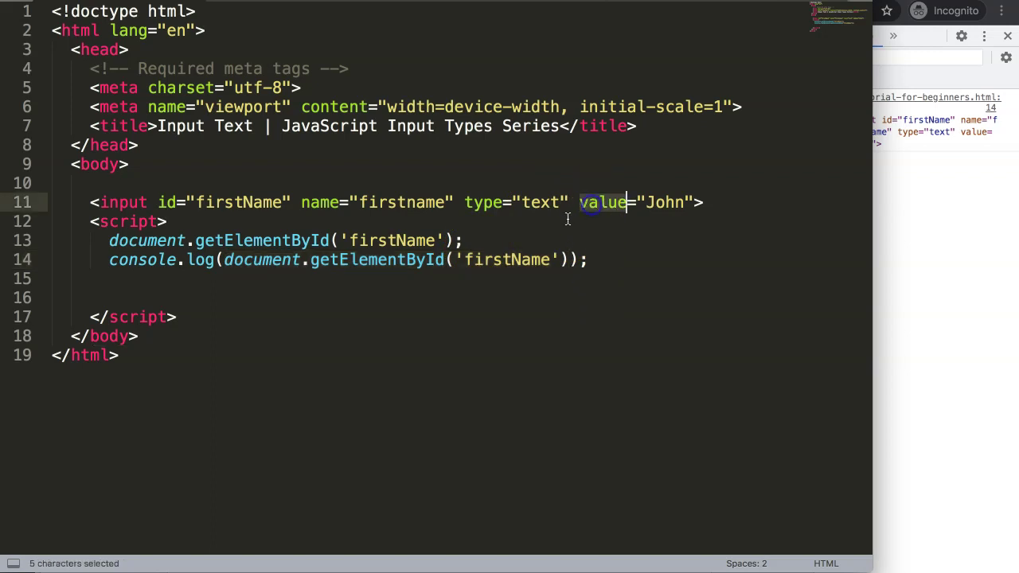
click(567, 259)
text(.value)
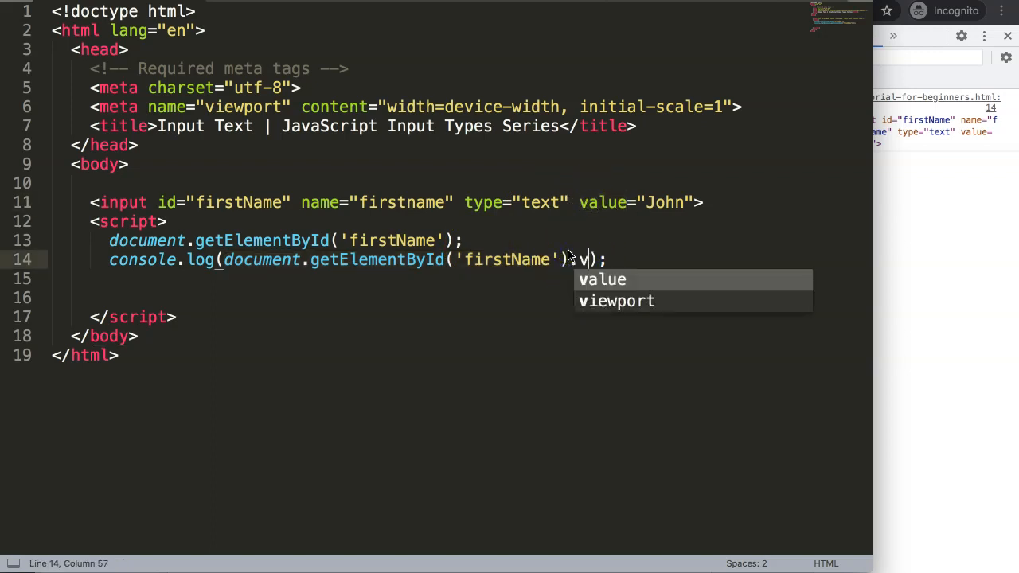
key(ctrl+s)
key(alt+Tab)
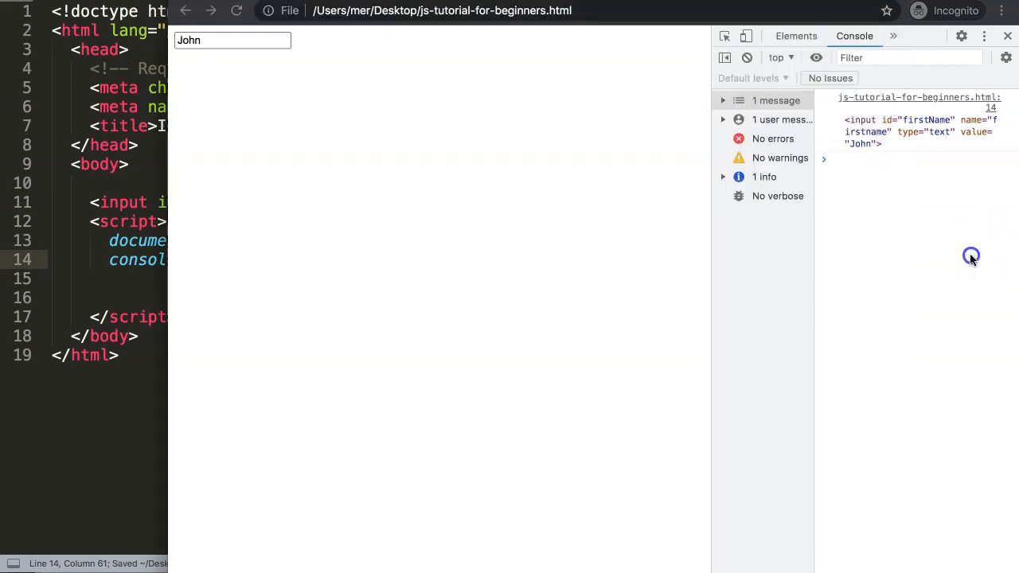
key(ctrl+r)
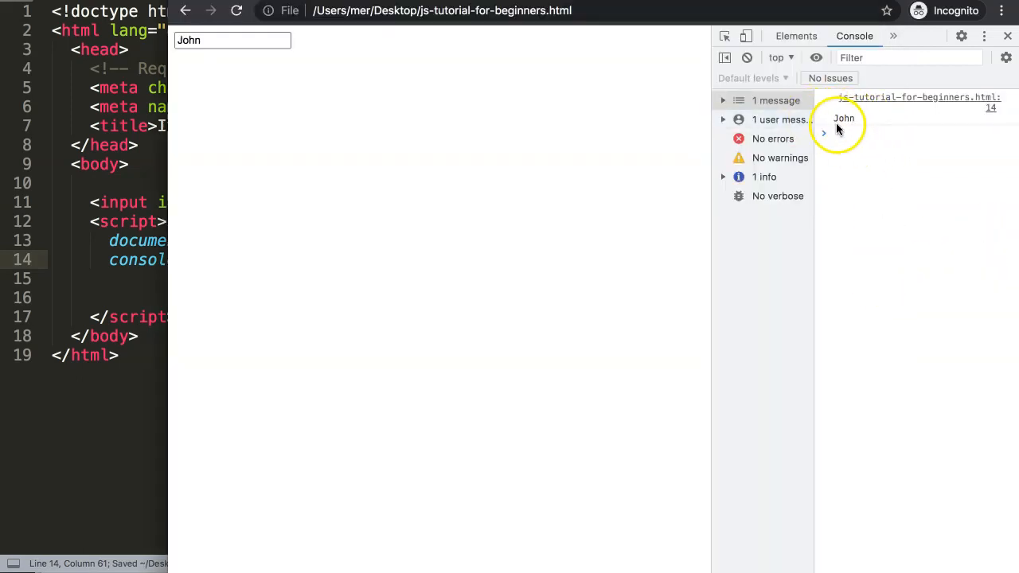
click(207, 231)
- Log the input's .type instead of .value, save and reload to see 'text' in the console
double_click(605, 260)
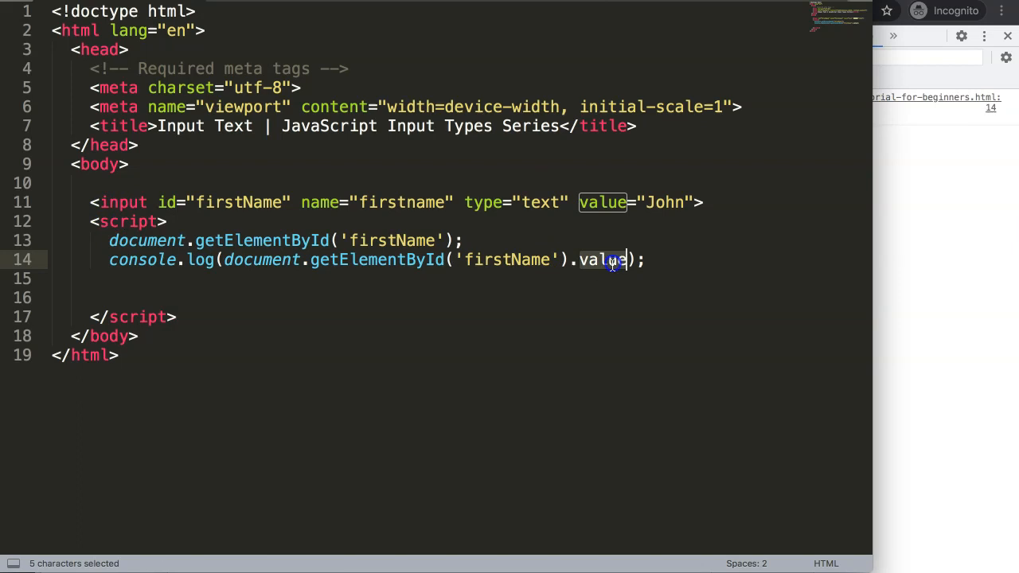
text(type)
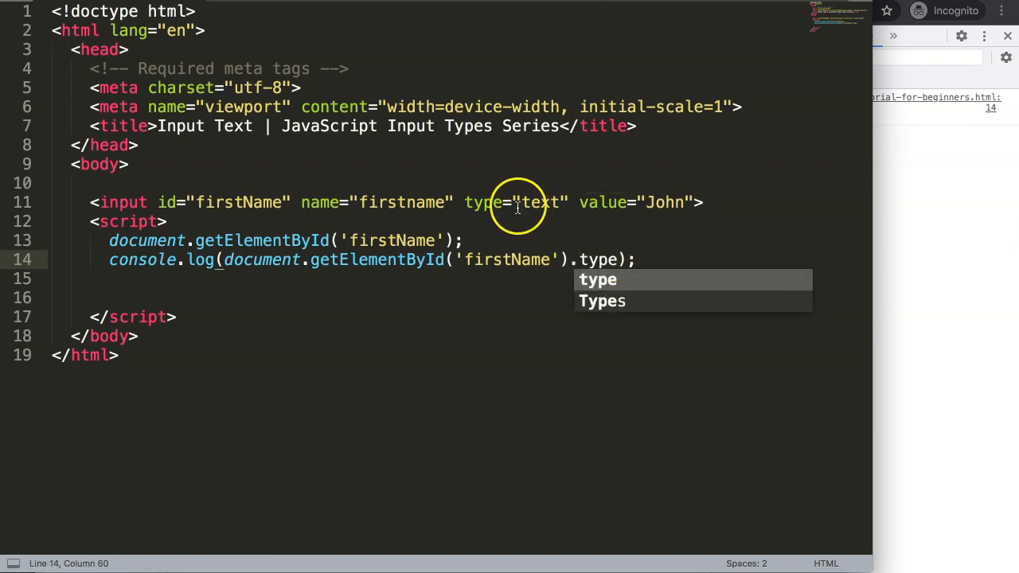
double_click(529, 202)
key(super+s)
click(934, 265)
key(super+r)
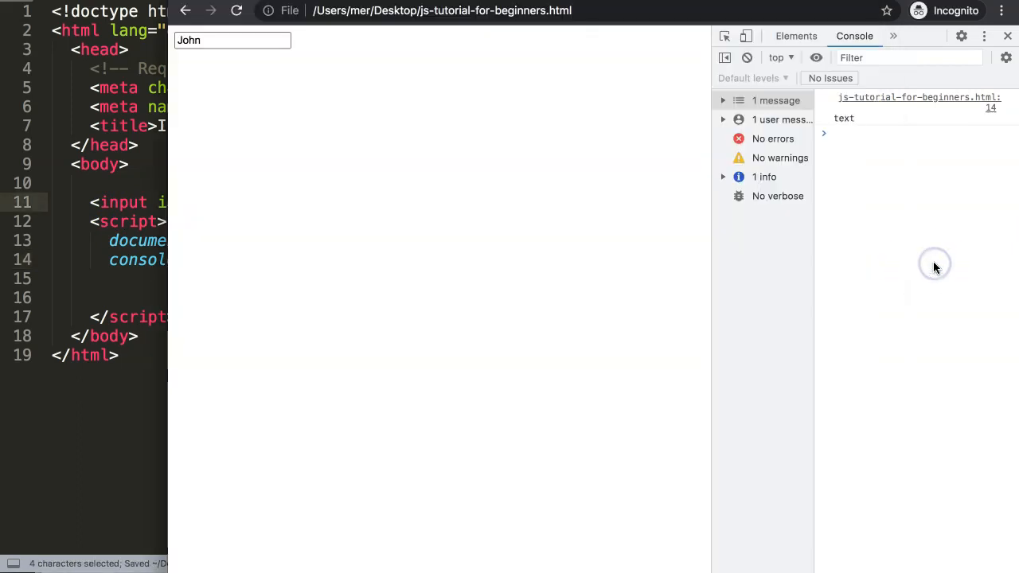
double_click(842, 118)
click(105, 185)
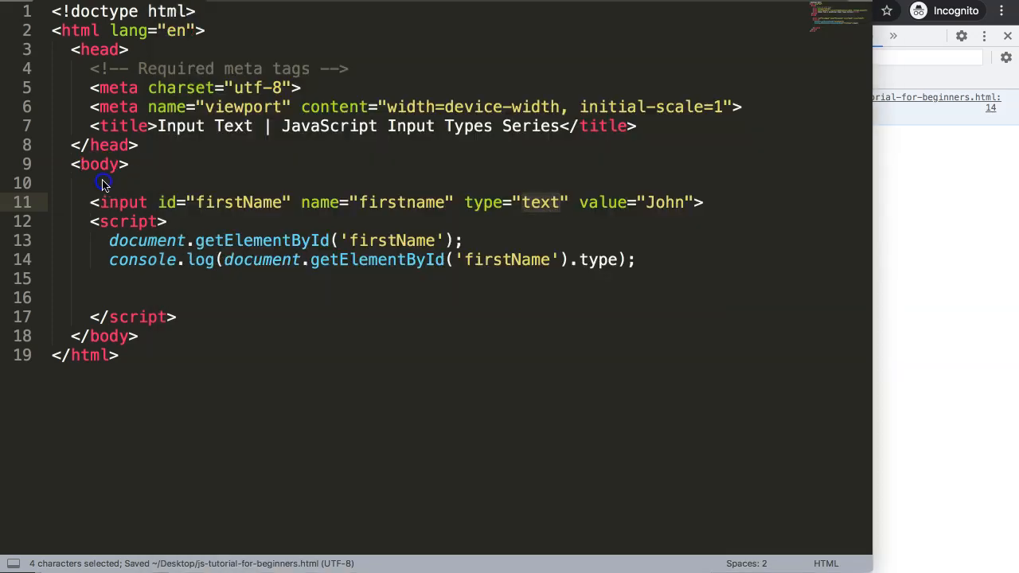
- Switch the logged property to .name, save and reload to see firstname in the console
click(599, 260)
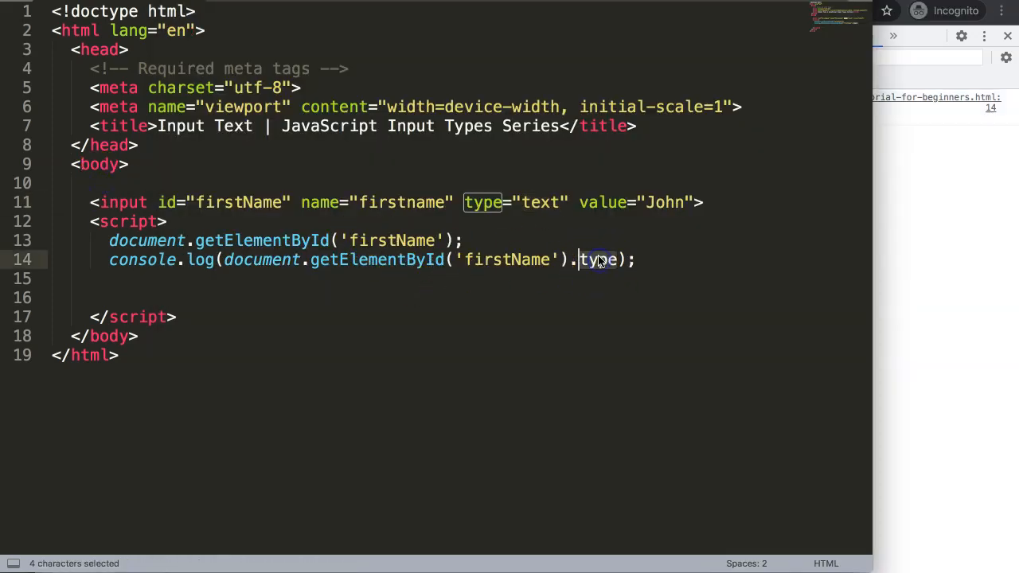
text(name)
key(super+s)
click(924, 252)
key(super+r)
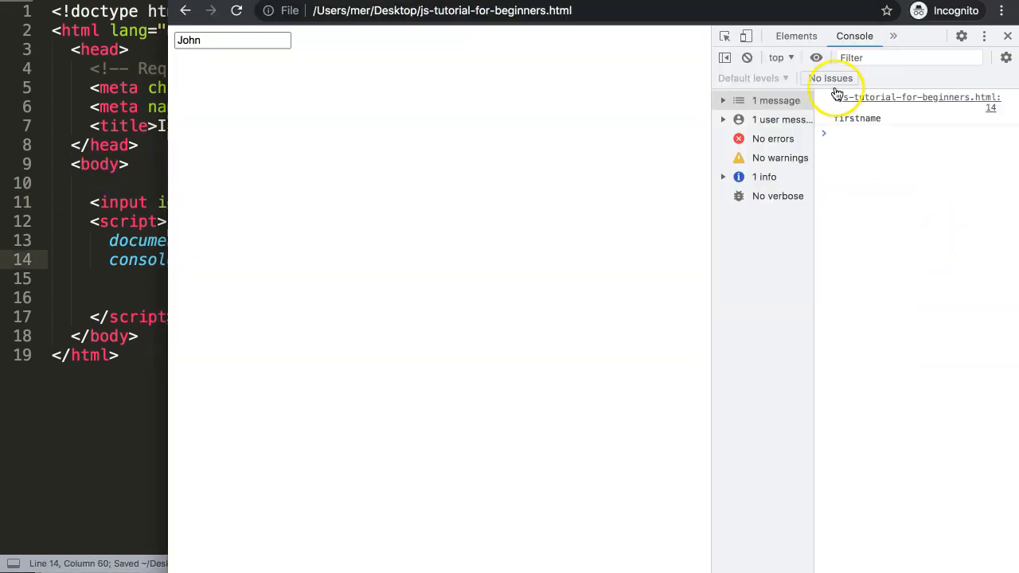
click(32, 239)
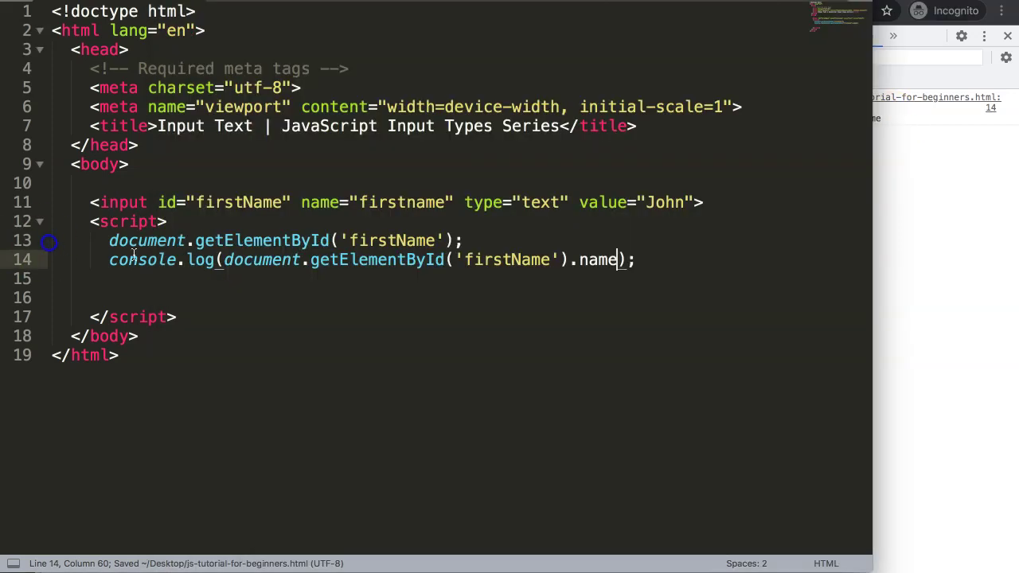
double_click(381, 203)
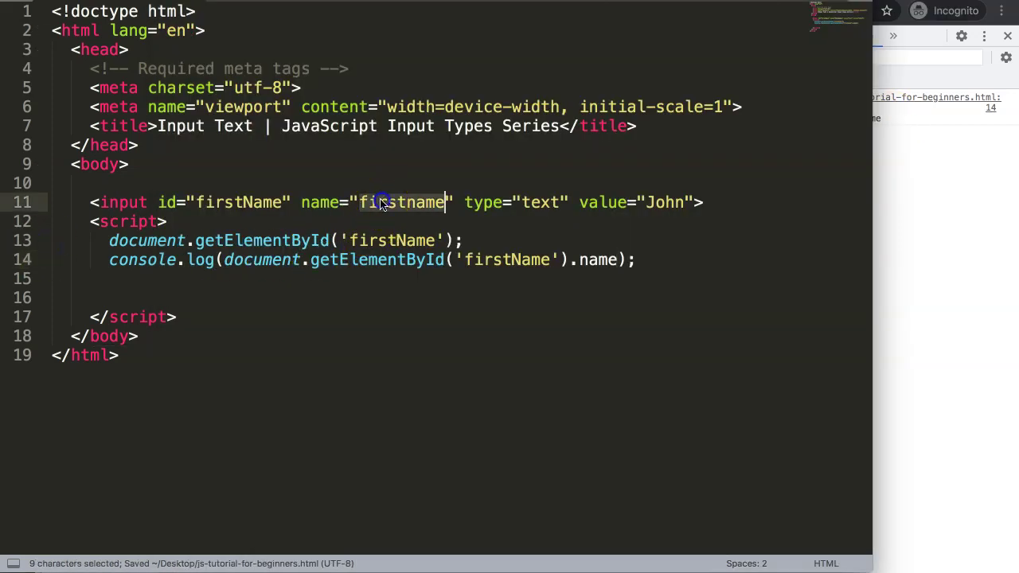
- Switch the logged property to .id, save and reload to see firstName in the console
double_click(598, 261)
text(id)
key(super+s)
click(963, 278)
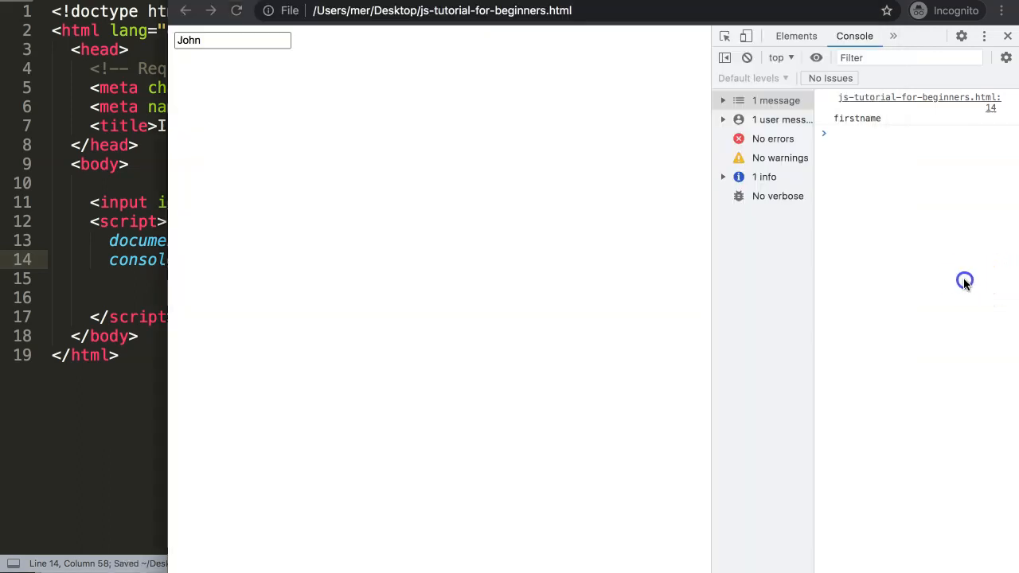
key(super+r)
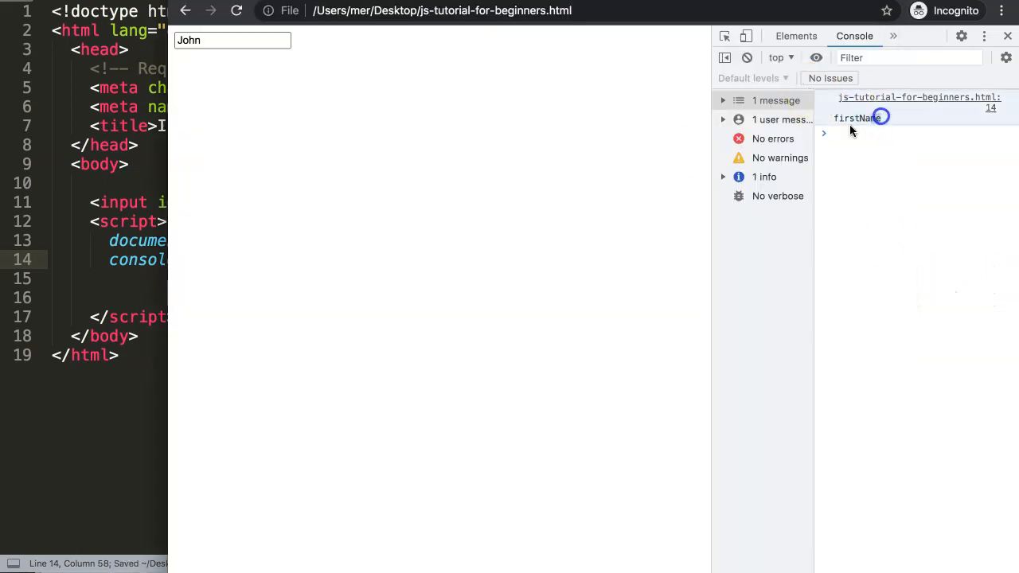
click(127, 203)
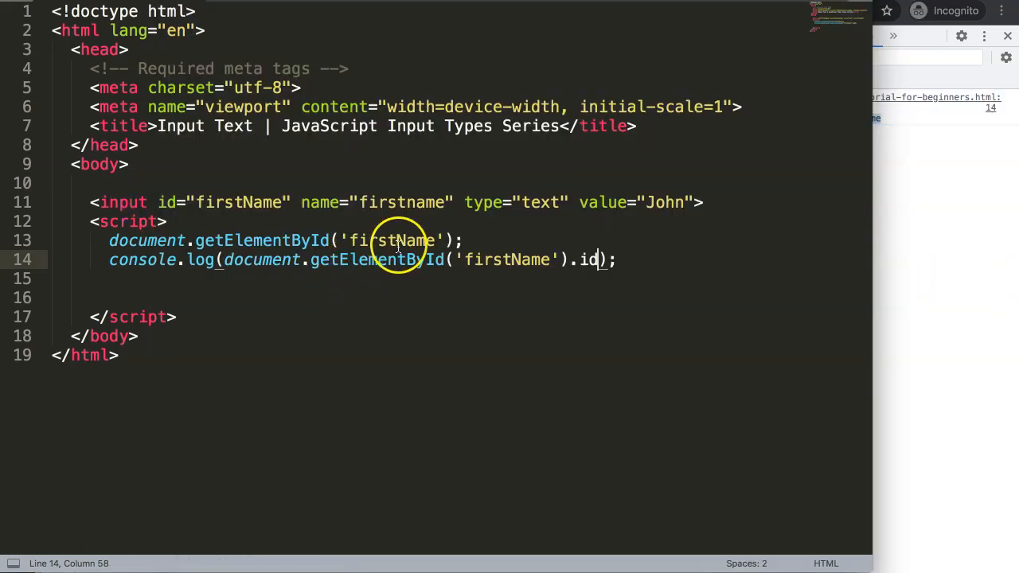
- Change the logged property on line 14 from .id back to .value and save the file
drag(243, 260, 519, 259)
click(519, 259)
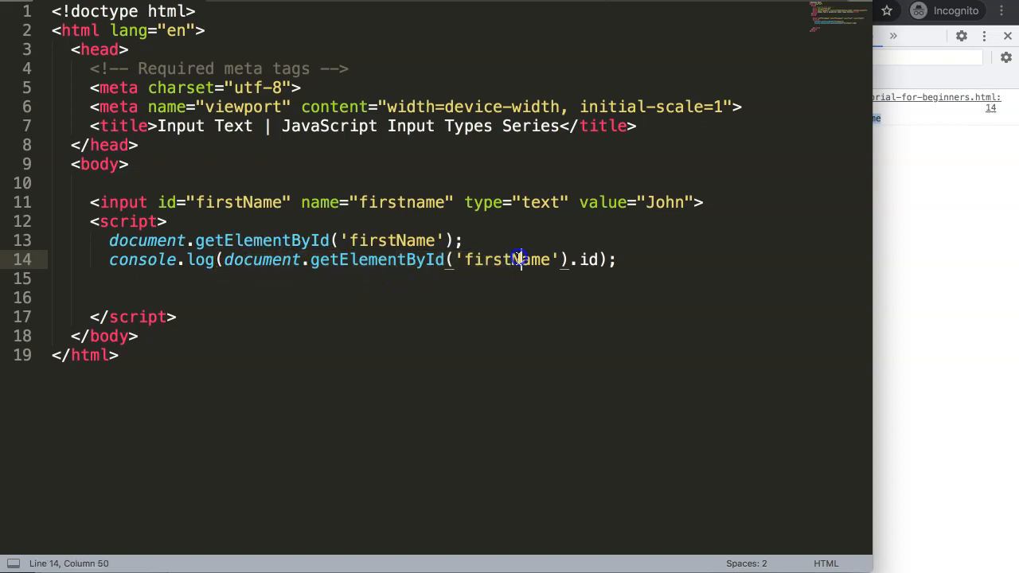
double_click(519, 259)
click(191, 298)
click(579, 259)
text(val)
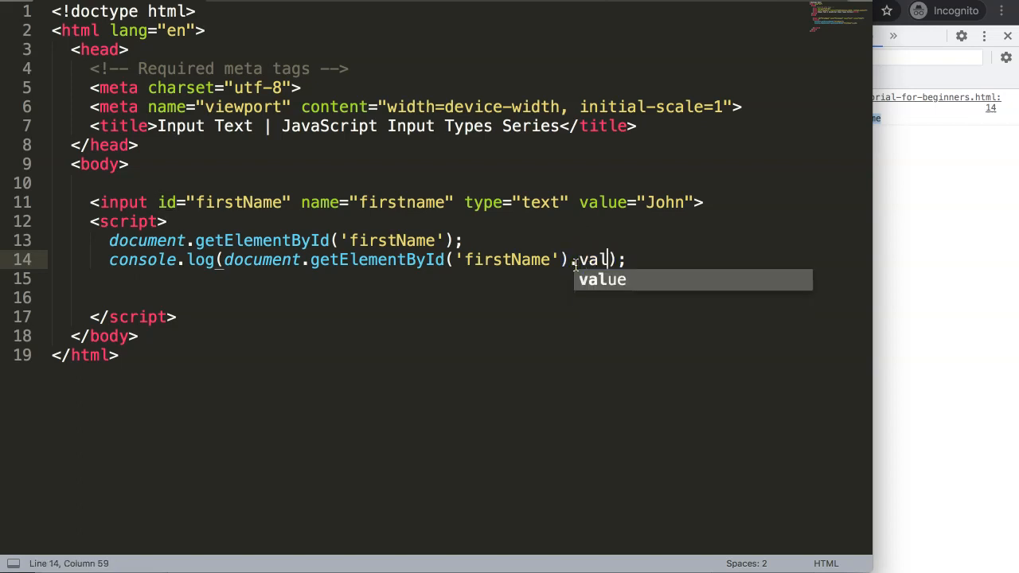
text(ue)
key(ctrl+s)
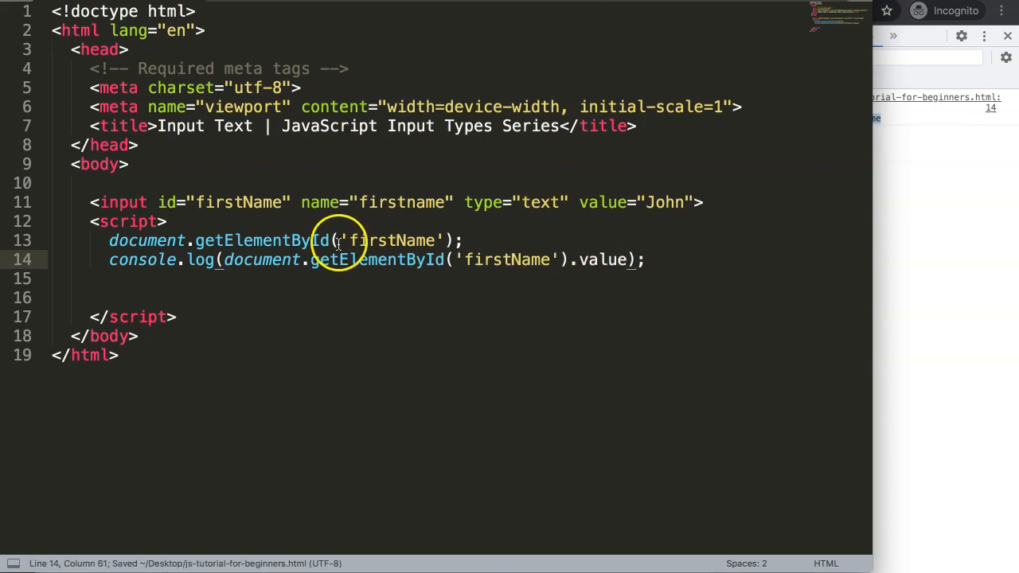